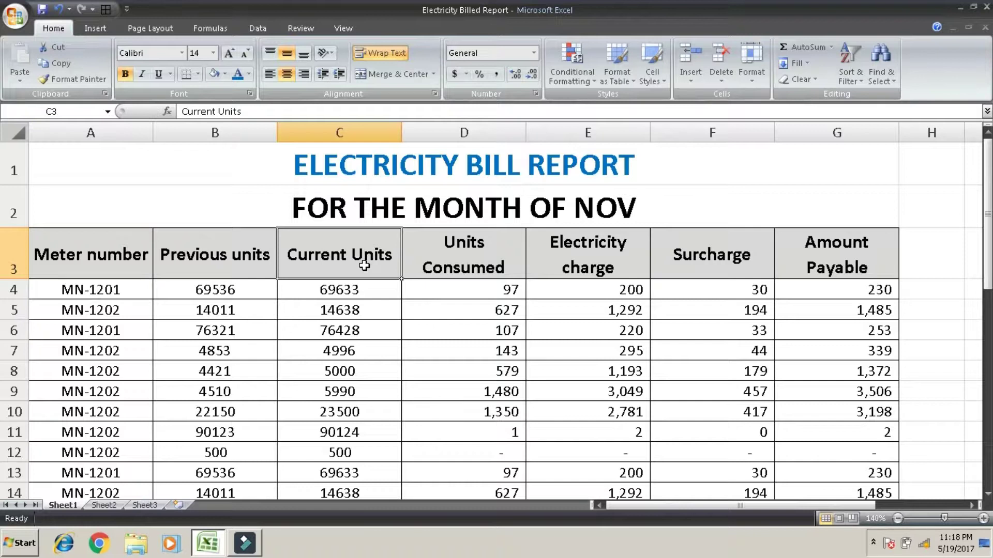
- Examine the header row while going down the Current Units records to row 24 and back to the report title
{"action": "key", "text": "Down"}
{"action": "key", "text": "Down"}
{"action": "key", "text": "Down"}
{"action": "key", "text": "Down"}
{"action": "key", "text": "Down"}
{"action": "key", "text": "Down"}
{"action": "key", "text": "Down"}
{"action": "key", "text": "Down"}
{"action": "key", "text": "Down"}
{"action": "key", "text": "Down"}
{"action": "key", "text": "Down"}
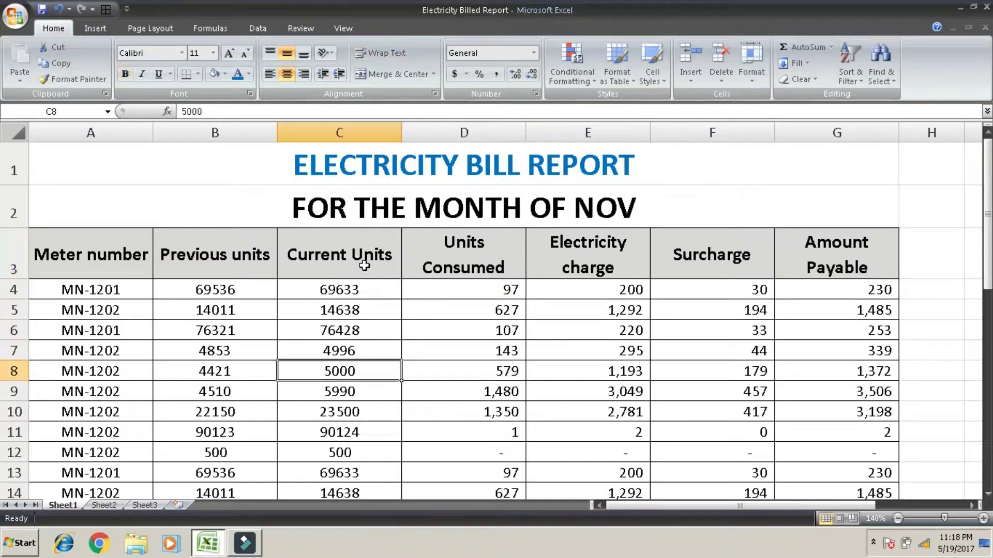
{"action": "key", "text": "Down"}
{"action": "key", "text": "Down"}
{"action": "key", "text": "Down"}
{"action": "key", "text": "Down"}
{"action": "key", "text": "Down"}
{"action": "key", "text": "Down"}
{"action": "key", "text": "Down"}
{"action": "key", "text": "Down"}
{"action": "key", "text": "Down"}
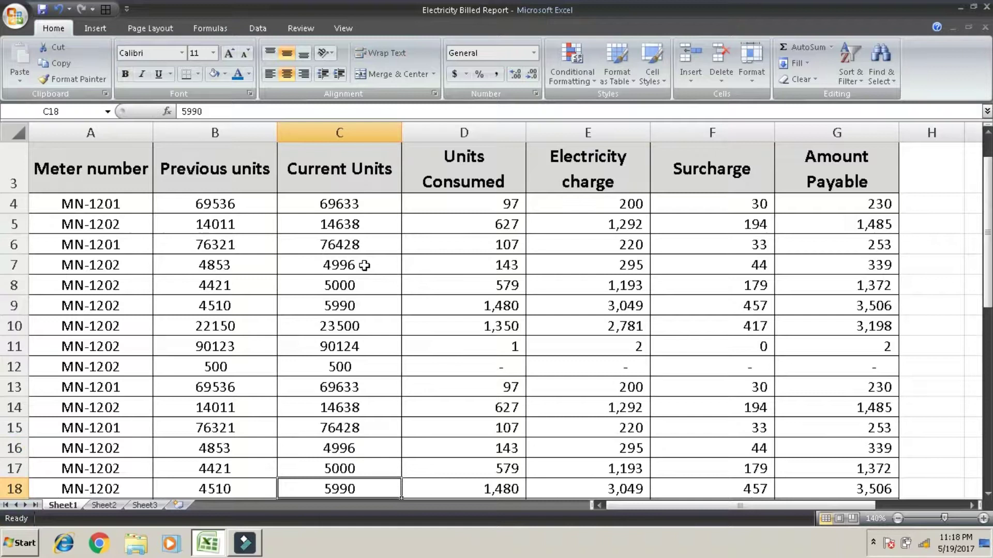
{"action": "key", "text": "Down"}
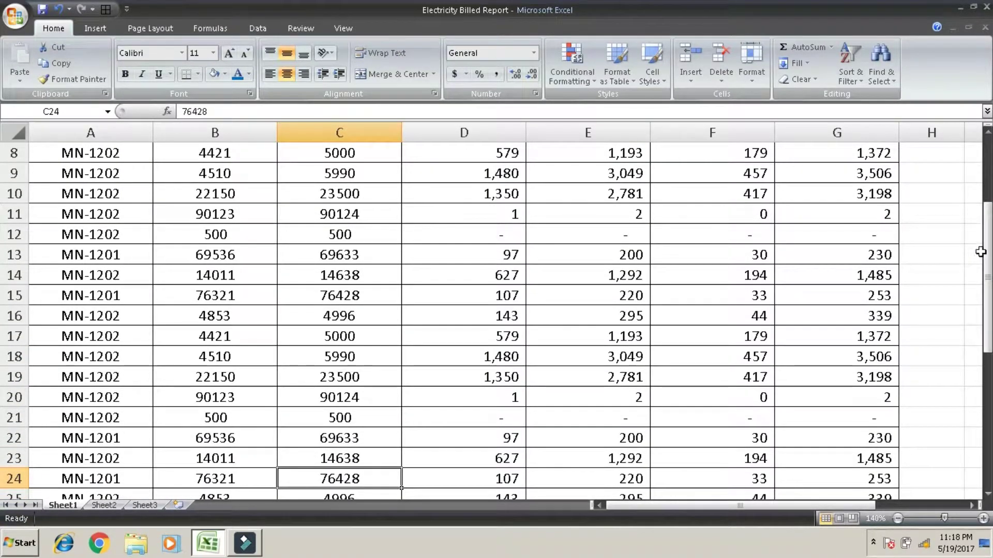
{"action": "left_click_drag", "start_coordinate": [987, 252], "coordinate": [344, 199]}
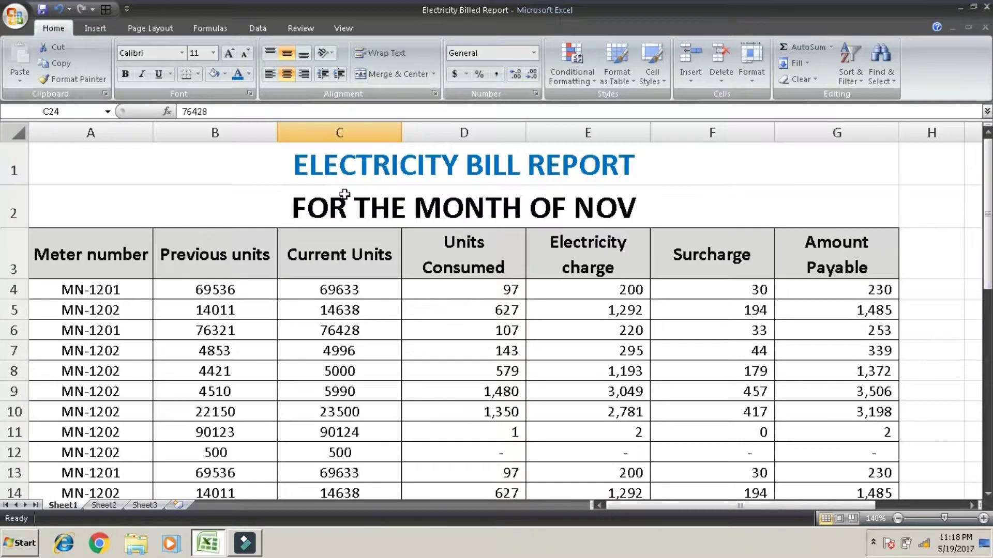
{"action": "left_click", "coordinate": [96, 258]}
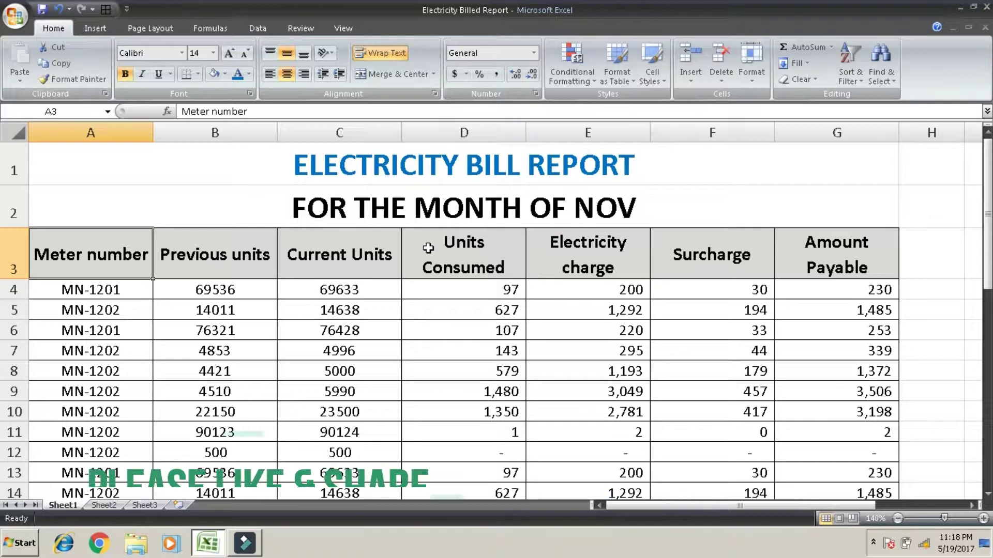
{"action": "left_click", "coordinate": [104, 28]}
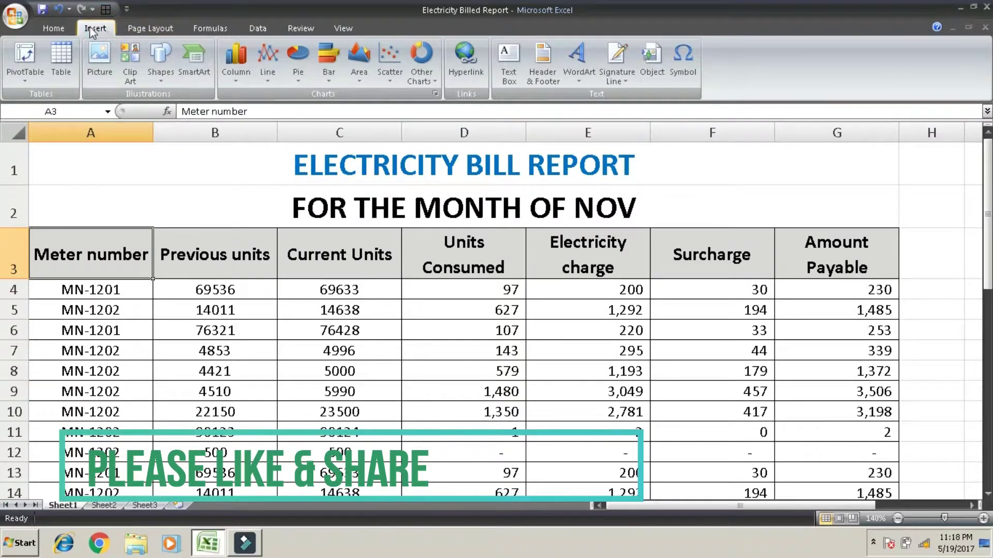
{"action": "left_click", "coordinate": [57, 30]}
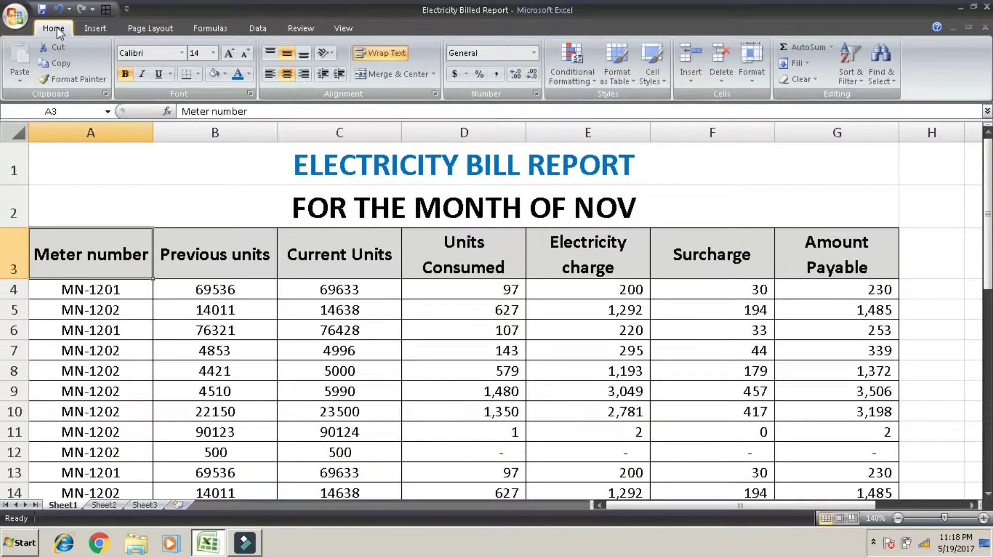
{"action": "left_click", "coordinate": [93, 30]}
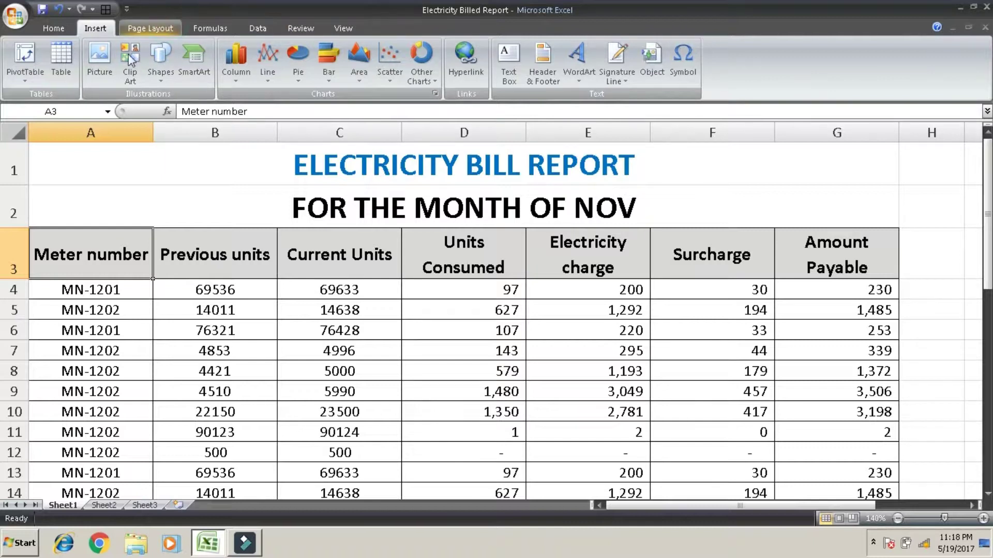
{"action": "scroll", "coordinate": [275, 76], "scroll_direction": "down", "scroll_amount": 1}
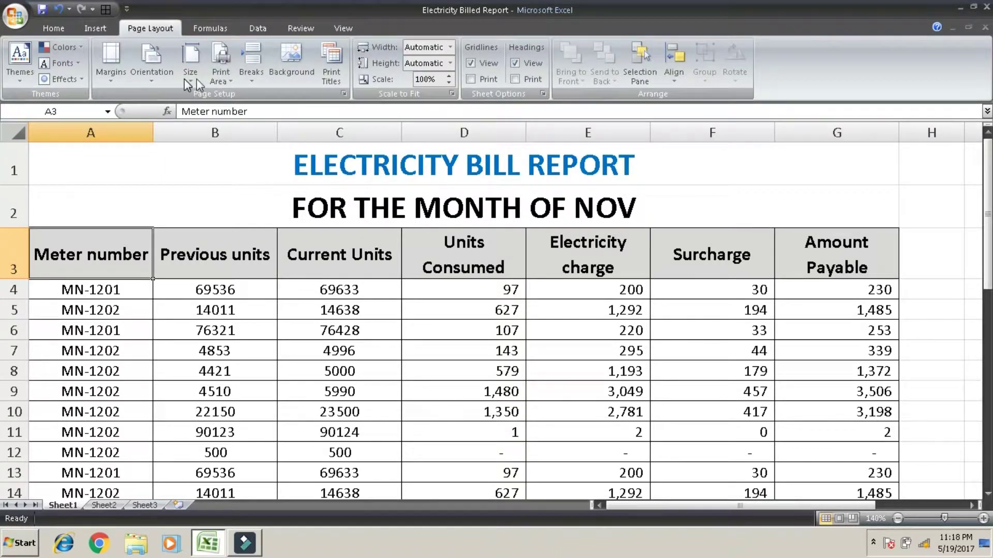
{"action": "left_click", "coordinate": [341, 29]}
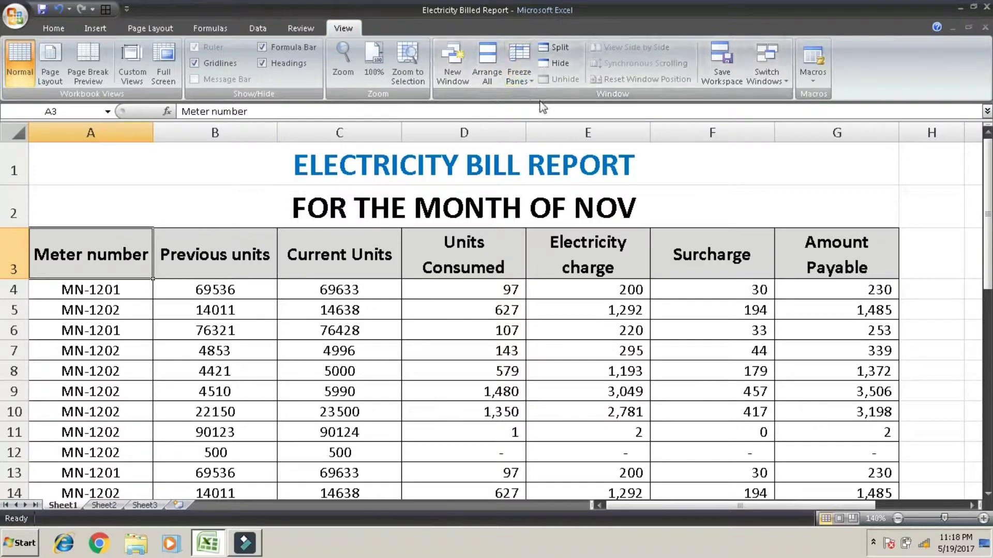
{"action": "left_click", "coordinate": [520, 73]}
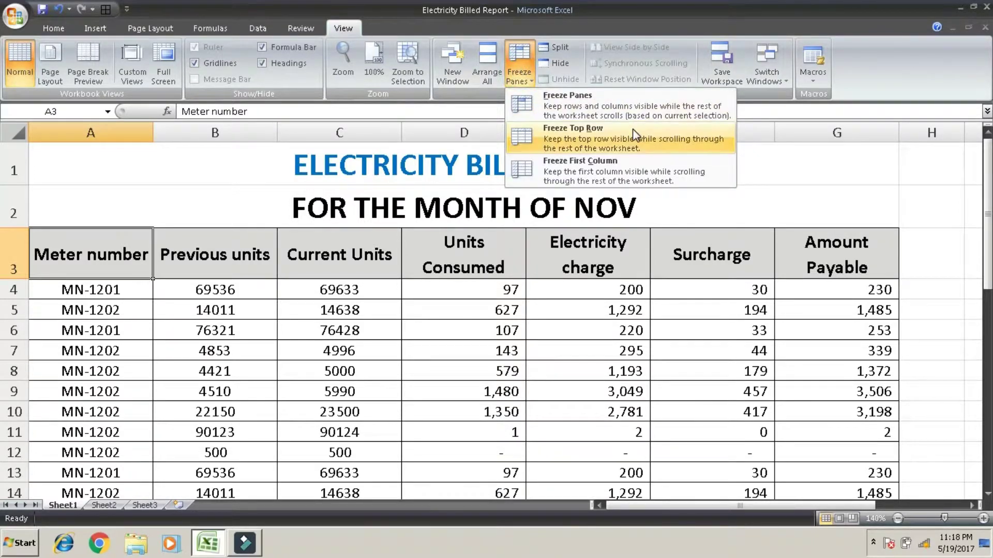
{"action": "left_click", "coordinate": [610, 106]}
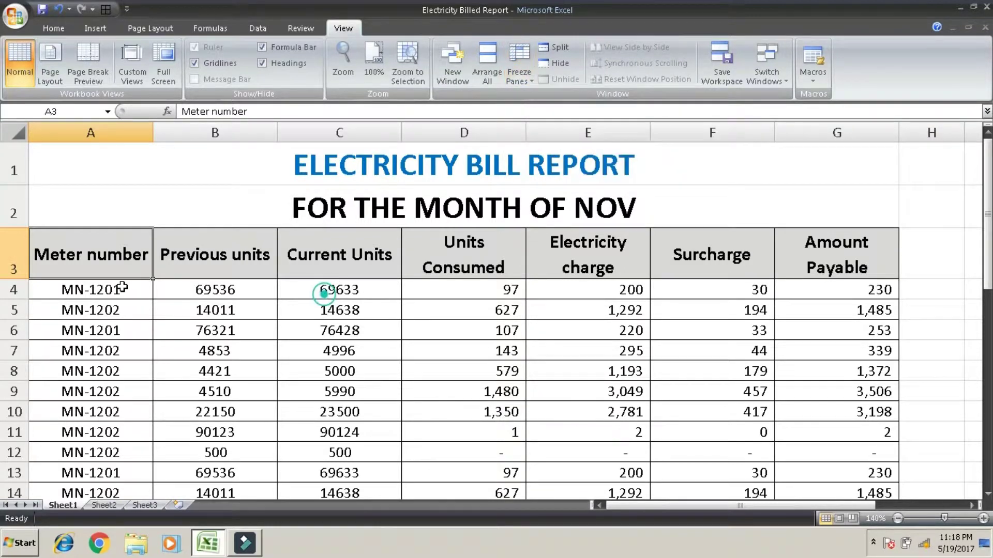
{"action": "left_click", "coordinate": [13, 290]}
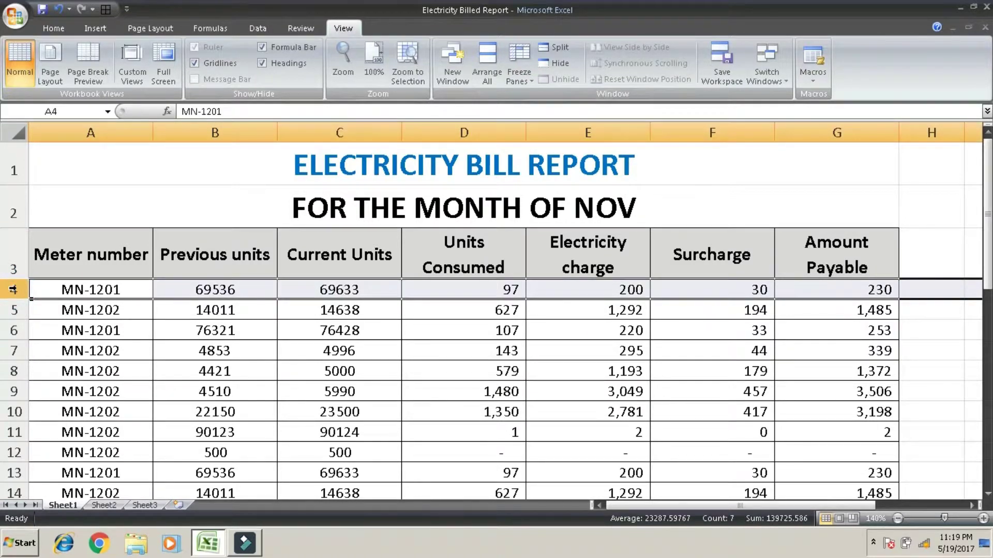
{"action": "left_click", "coordinate": [517, 70]}
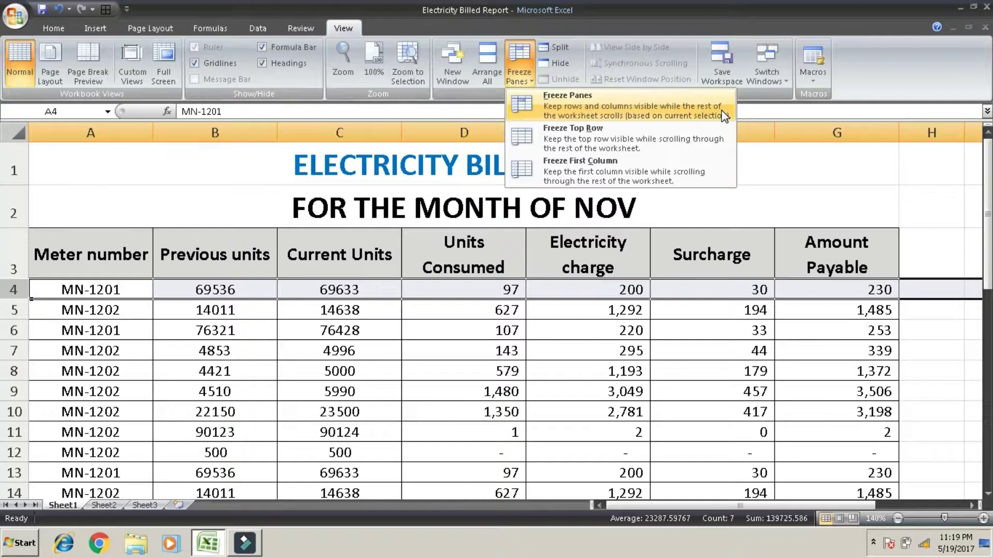
{"action": "left_click", "coordinate": [17, 283]}
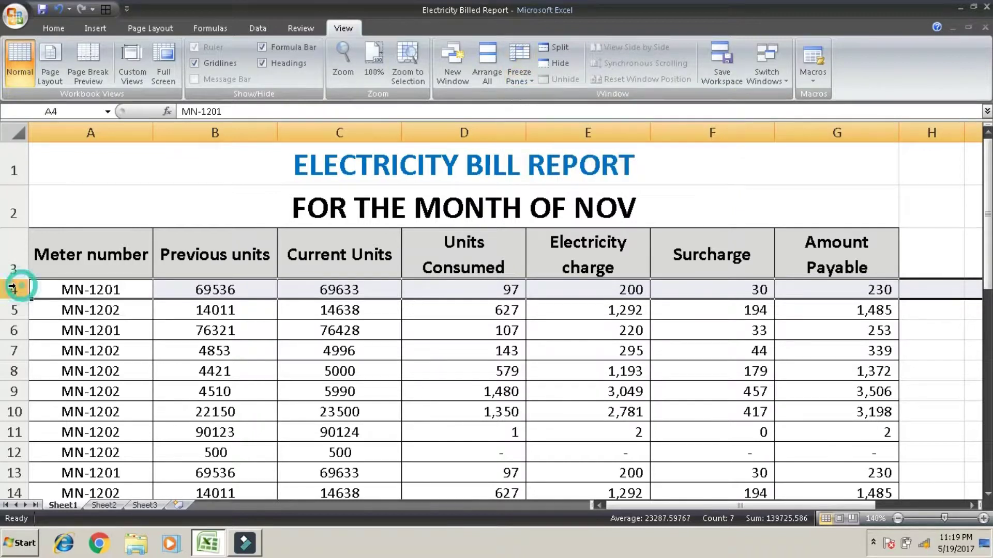
{"action": "left_click", "coordinate": [524, 77]}
{"action": "left_click", "coordinate": [73, 325]}
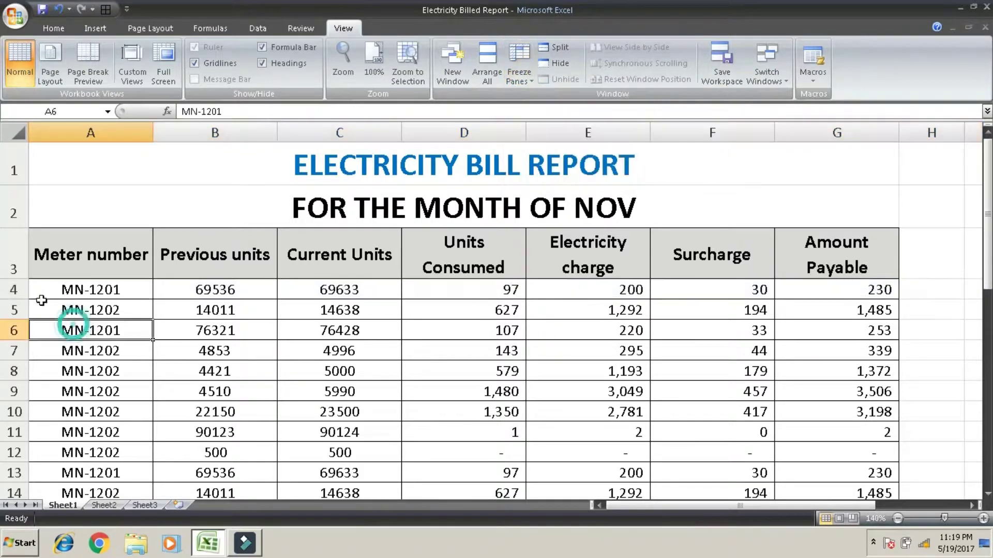
- Freeze the panes above row 4 to lock the report title, month and column header rows
{"action": "left_click", "coordinate": [16, 288]}
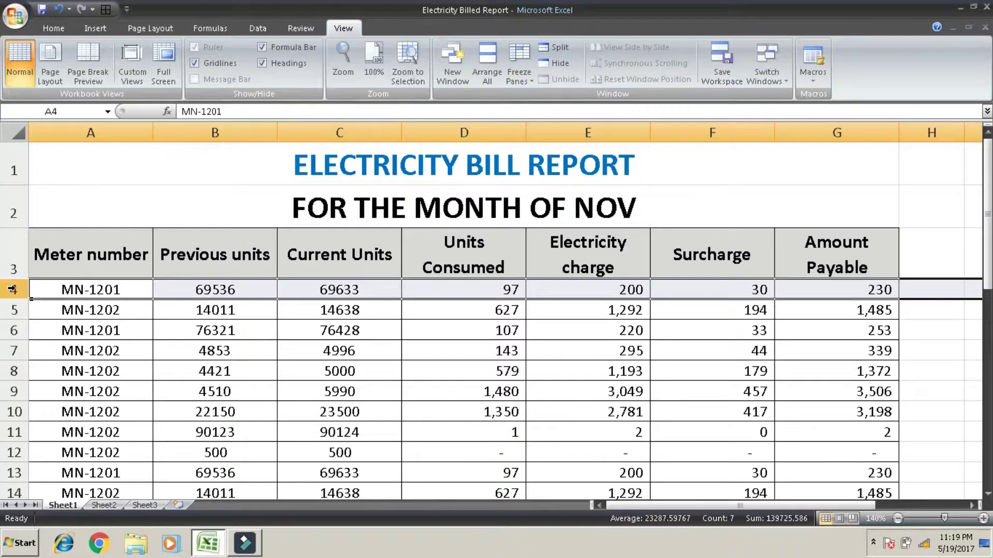
{"action": "left_click", "coordinate": [519, 72]}
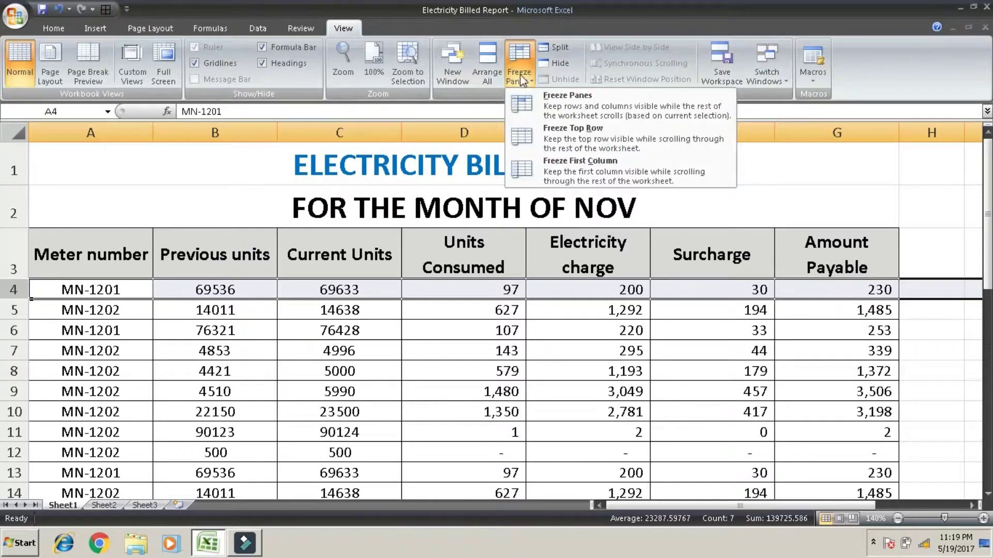
{"action": "left_click", "coordinate": [564, 103]}
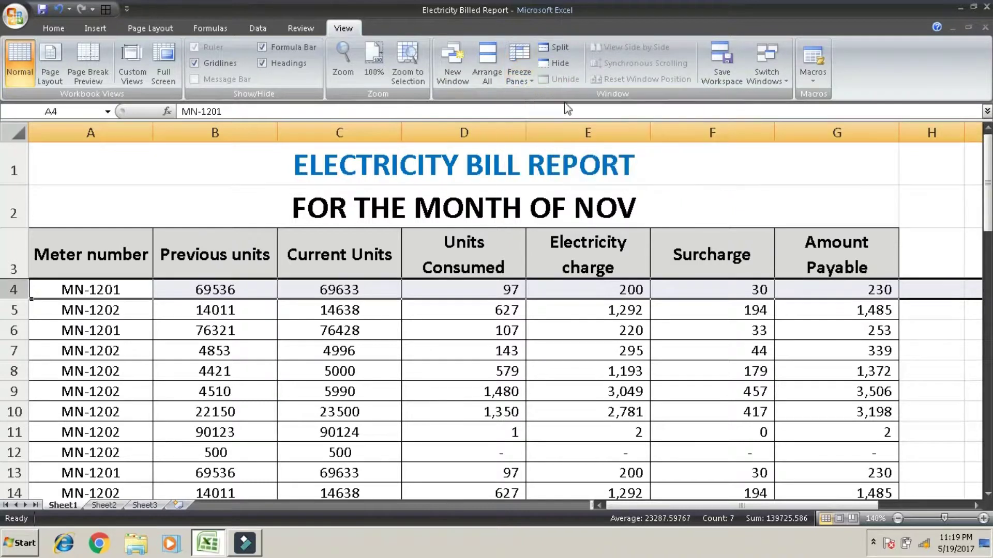
{"action": "left_click", "coordinate": [533, 307]}
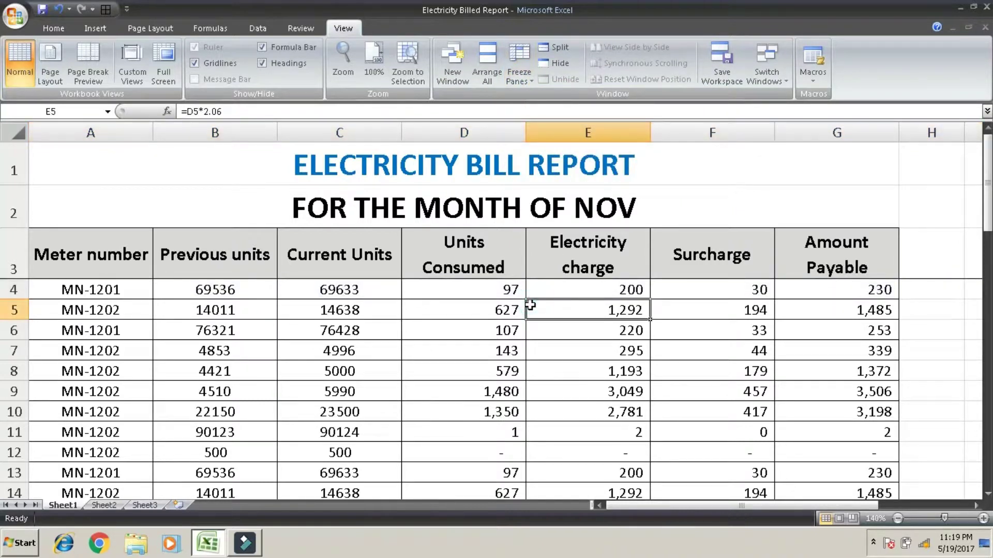
- Examine the frozen header area while going along row 3 past the Amount Payable column and back to column A
{"action": "mouse_move", "coordinate": [987, 185]}
{"action": "left_mouse_down"}
{"action": "mouse_move", "coordinate": [988, 449]}
{"action": "mouse_move", "coordinate": [990, 178]}
{"action": "left_mouse_up"}
{"action": "left_click", "coordinate": [108, 249]}
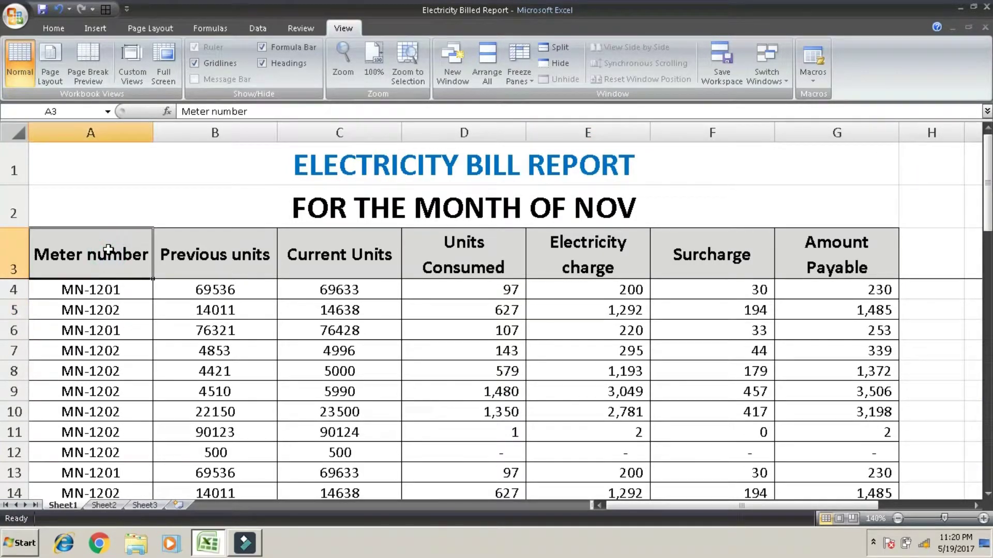
{"action": "key", "text": "Right"}
{"action": "key", "text": "Right"}
{"action": "key", "text": "Right"}
{"action": "key", "text": "Right"}
{"action": "key", "text": "Right"}
{"action": "key", "text": "Right"}
{"action": "key", "text": "Right"}
{"action": "key", "text": "Right"}
{"action": "key", "text": "Right"}
{"action": "key", "text": "Right"}
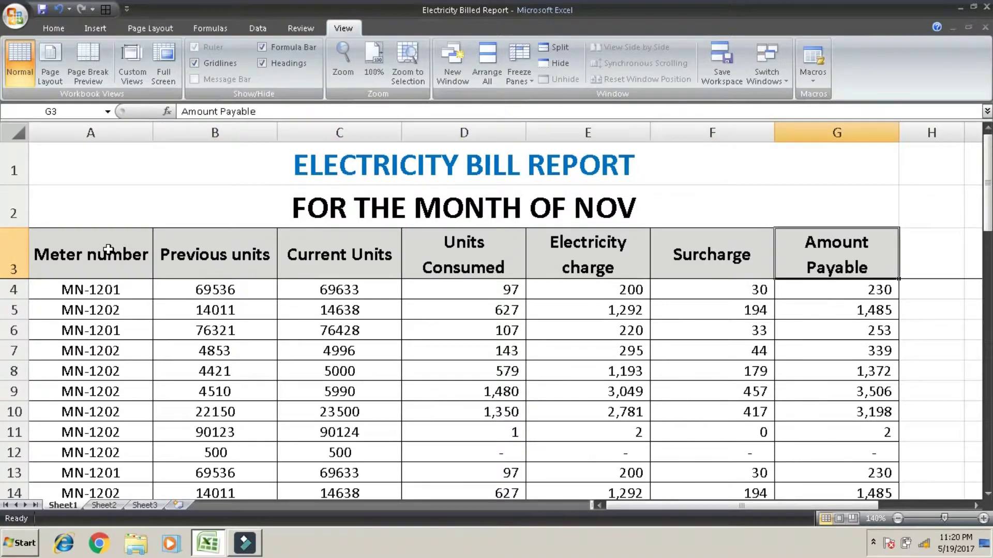
{"action": "key", "text": "Right"}
{"action": "key", "text": "Right"}
{"action": "key", "text": "Right"}
{"action": "key", "text": "Right"}
{"action": "key", "text": "Right"}
{"action": "key", "text": "Left"}
{"action": "key", "text": "Left"}
{"action": "key", "text": "Left"}
{"action": "key", "text": "Left"}
{"action": "key", "text": "Left"}
{"action": "key", "text": "Left"}
{"action": "key", "text": "Left"}
{"action": "key", "text": "Left"}
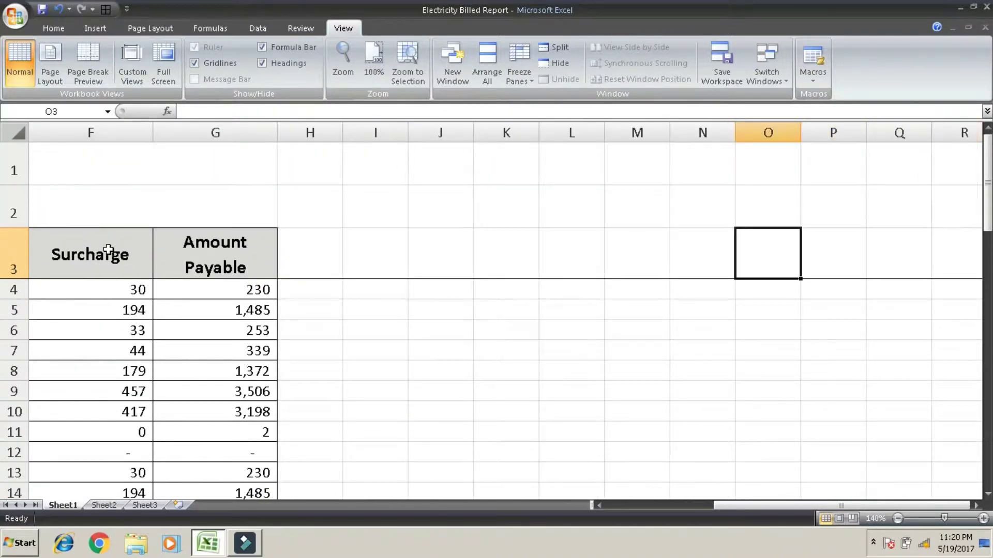
{"action": "key", "text": "Home"}
- Examine the frozen title and header rows while going down the Meter number records and back to row 4
{"action": "key", "text": "Down"}
{"action": "key", "text": "Down"}
{"action": "key", "text": "Down"}
{"action": "key", "text": "Down"}
{"action": "key", "text": "Down"}
{"action": "key", "text": "Down"}
{"action": "key", "text": "Down"}
{"action": "key", "text": "Down"}
{"action": "key", "text": "Down"}
{"action": "key", "text": "Down"}
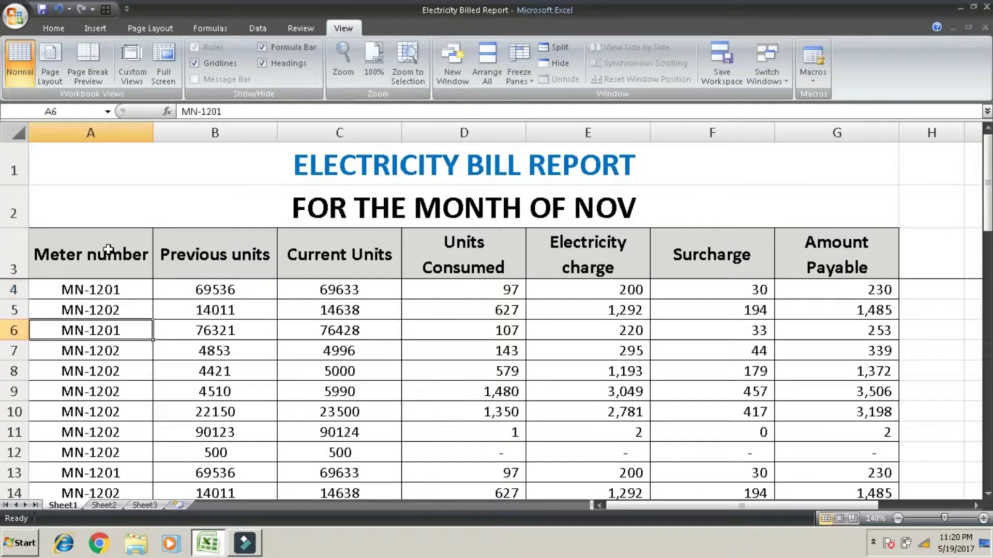
{"action": "key", "text": "Down"}
{"action": "key", "text": "Down"}
{"action": "key", "text": "Down"}
{"action": "key", "text": "Down"}
{"action": "key", "text": "Down"}
{"action": "key", "text": "Down"}
{"action": "key", "text": "Down"}
{"action": "key", "text": "Down"}
{"action": "key", "text": "Down"}
{"action": "key", "text": "Down"}
{"action": "key", "text": "Down"}
{"action": "key", "text": "Down"}
{"action": "key", "text": "Down"}
{"action": "key", "text": "Down"}
{"action": "key", "text": "Down"}
{"action": "key", "text": "Down"}
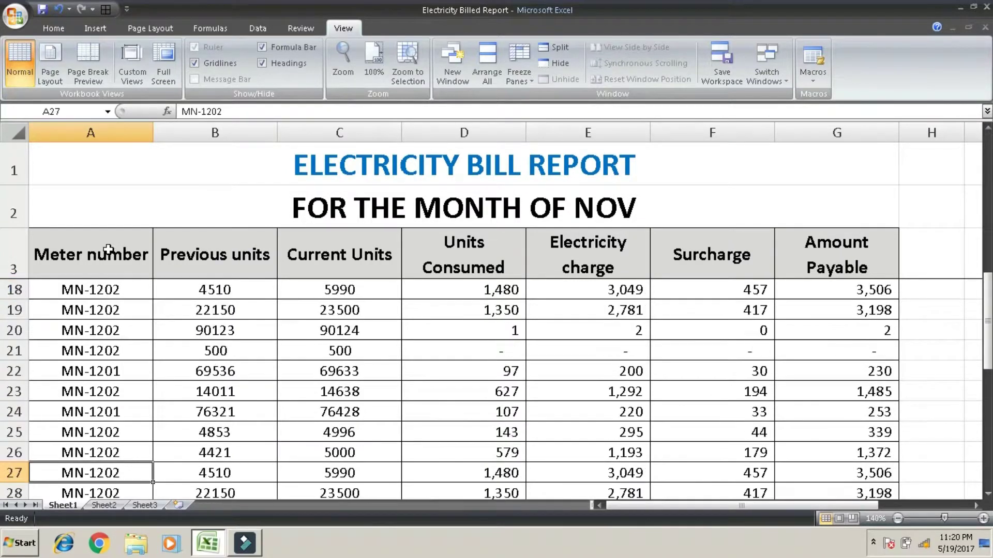
{"action": "key", "text": "Down"}
{"action": "key", "text": "Up"}
{"action": "key", "text": "Up"}
{"action": "key", "text": "Up"}
{"action": "key", "text": "Up"}
{"action": "key", "text": "Up"}
{"action": "key", "text": "Up"}
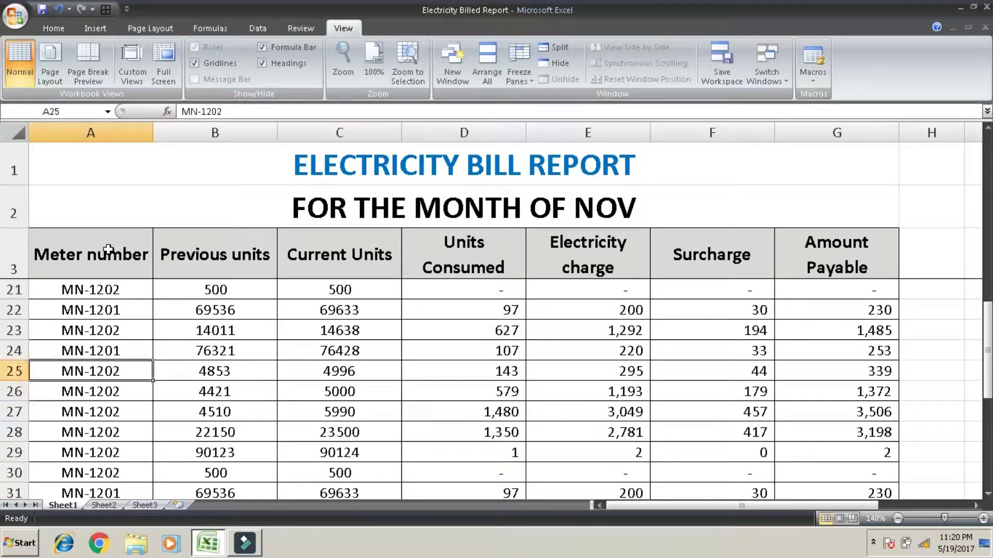
{"action": "key", "text": "Up"}
{"action": "key", "text": "Up"}
{"action": "key", "text": "Up"}
{"action": "key", "text": "Up"}
{"action": "key", "text": "Up"}
{"action": "key", "text": "Up"}
{"action": "key", "text": "Up"}
{"action": "key", "text": "Up"}
{"action": "key", "text": "Up"}
{"action": "key", "text": "Up"}
{"action": "key", "text": "Up"}
{"action": "key", "text": "Up"}
{"action": "key", "text": "Up"}
{"action": "key", "text": "Up"}
{"action": "key", "text": "Up"}
{"action": "key", "text": "Up"}
{"action": "key", "text": "Up"}
{"action": "key", "text": "Up"}
{"action": "key", "text": "Up"}
{"action": "key", "text": "Up"}
{"action": "key", "text": "Down"}
{"action": "key", "text": "Down"}
{"action": "key", "text": "Down"}
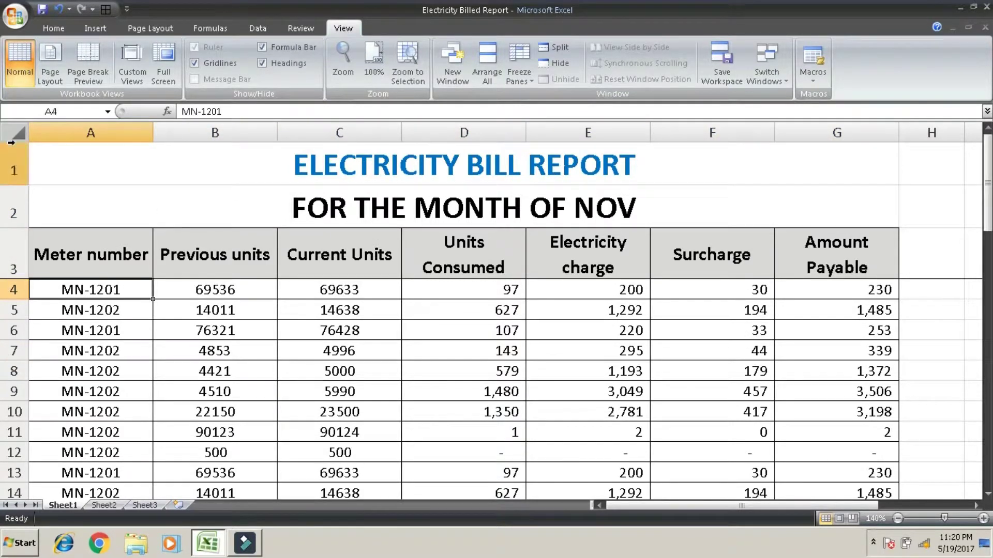
- Unfreeze the panes of the electricity bill sheet
{"action": "left_click", "coordinate": [14, 291]}
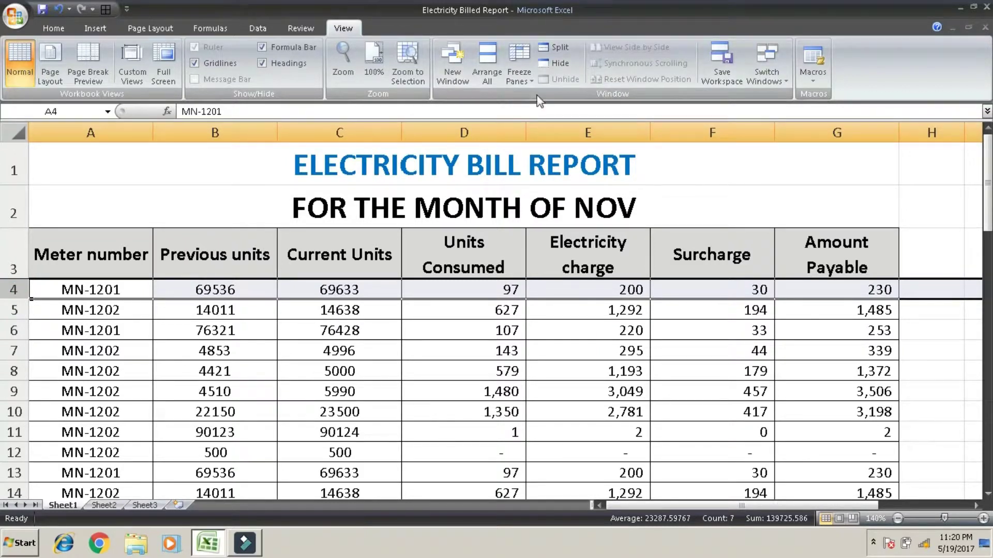
{"action": "left_click", "coordinate": [519, 64]}
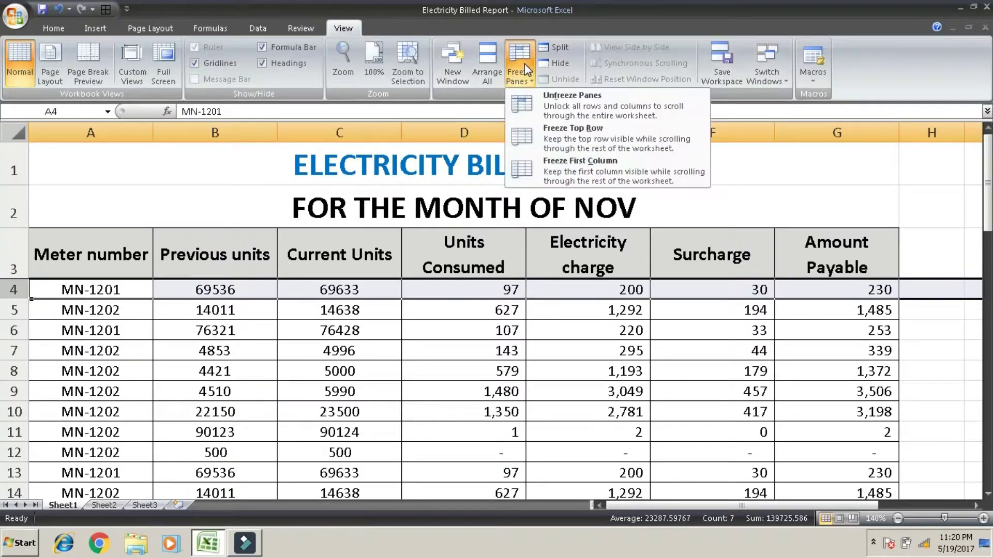
{"action": "left_click", "coordinate": [538, 104]}
{"action": "left_click", "coordinate": [439, 337]}
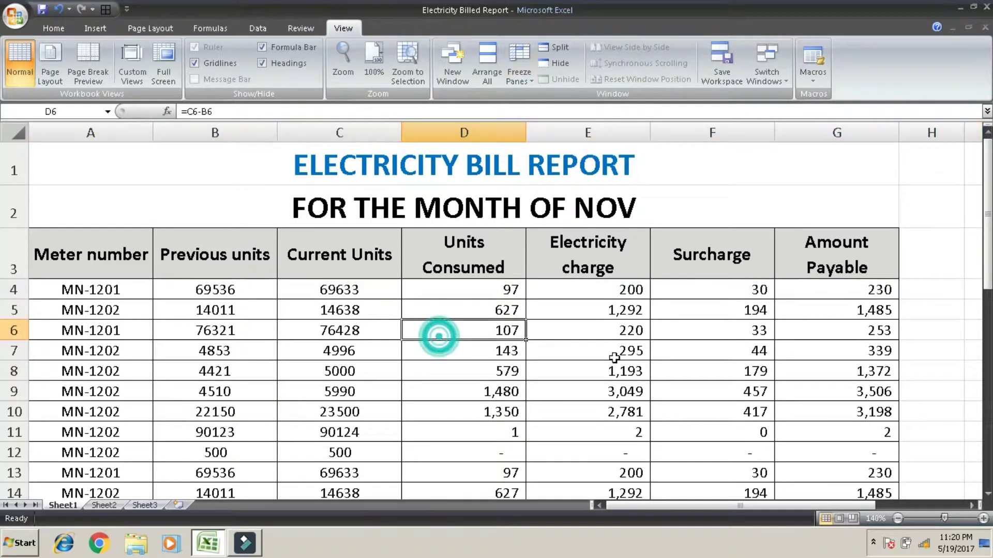
- Examine how the title and header rows scroll without frozen panes by browsing past row 39 and back to the top
{"action": "scroll", "coordinate": [614, 357], "scroll_direction": "down", "scroll_amount": 10}
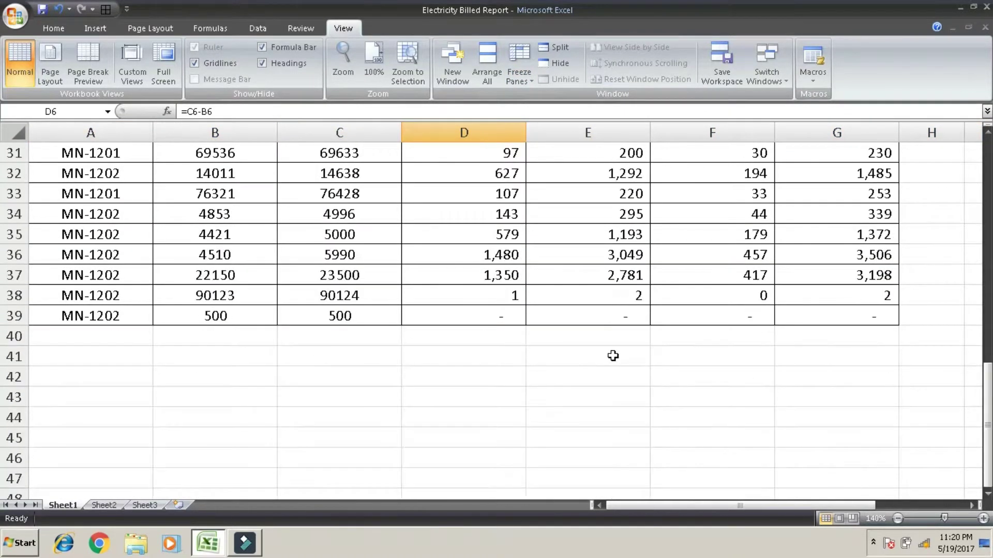
{"action": "scroll", "coordinate": [613, 357], "scroll_direction": "up", "scroll_amount": 7}
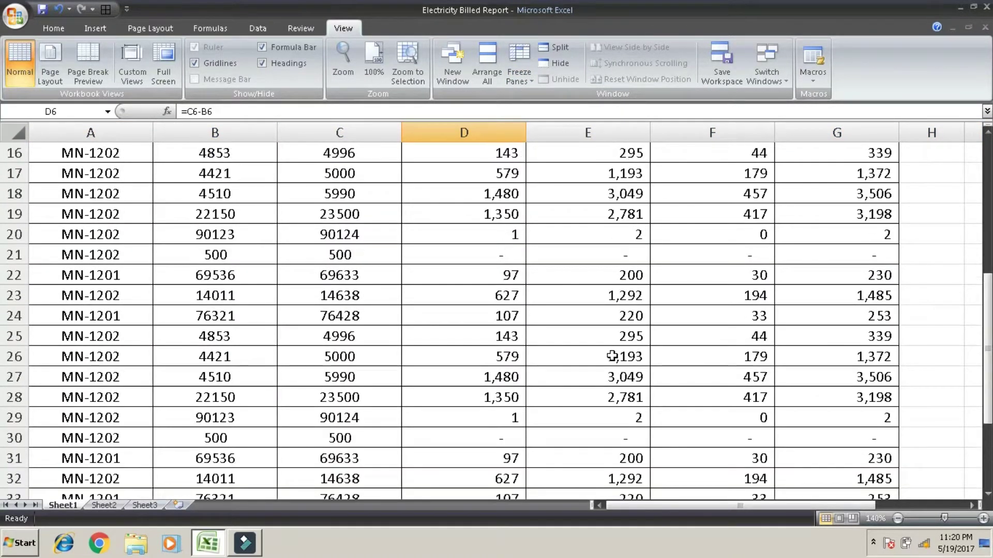
{"action": "scroll", "coordinate": [612, 356], "scroll_direction": "up", "scroll_amount": 3}
{"action": "scroll", "coordinate": [612, 355], "scroll_direction": "down", "scroll_amount": 12}
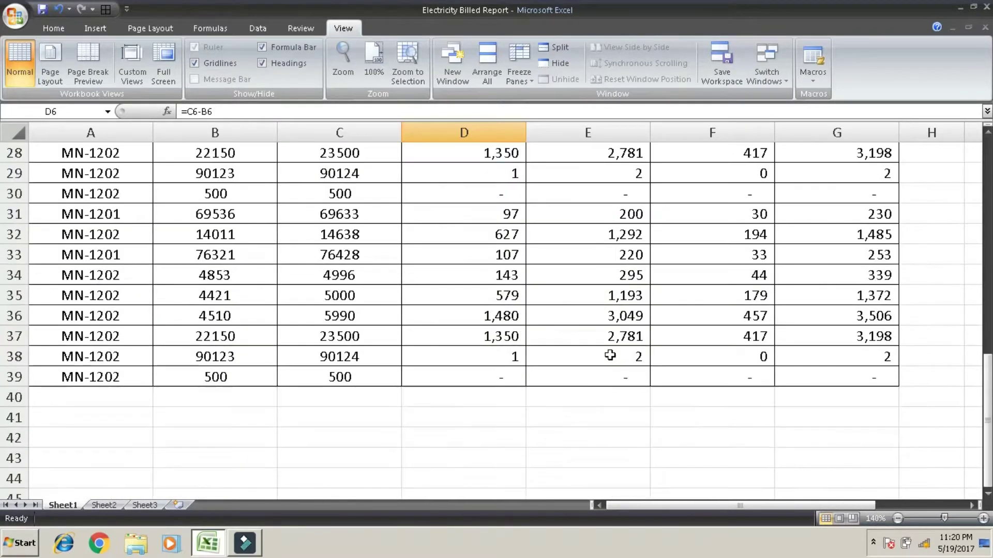
{"action": "scroll", "coordinate": [611, 355], "scroll_direction": "up", "scroll_amount": 12}
{"action": "left_click", "coordinate": [477, 364]}
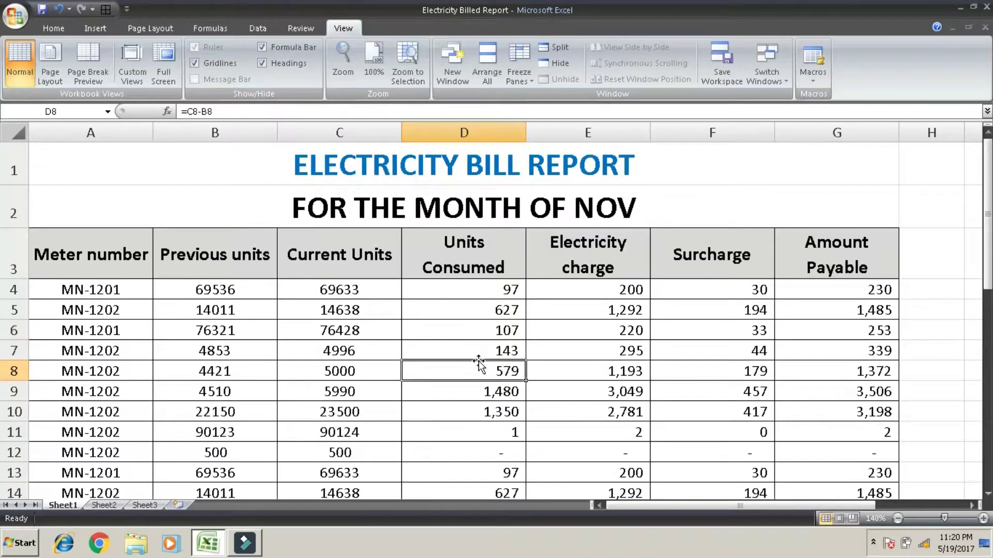
{"action": "left_click", "coordinate": [106, 311]}
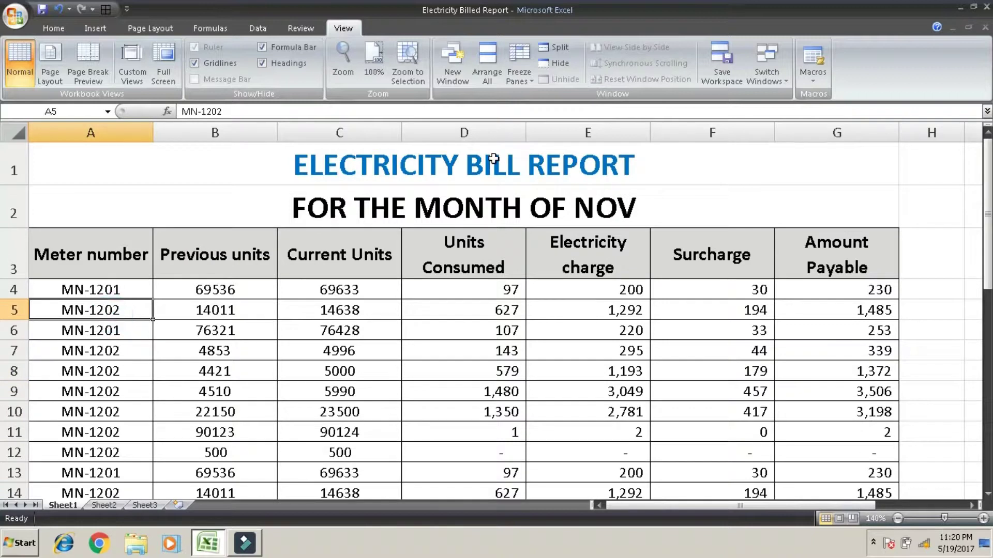
- Freeze the sheet's top row and check the title row while browsing past row 39 and back to the top
{"action": "left_click", "coordinate": [517, 75]}
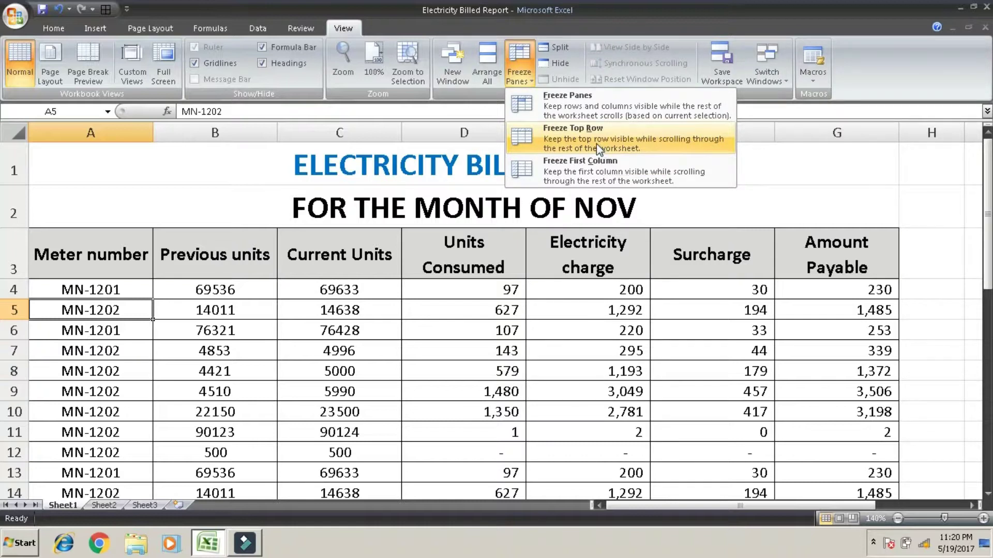
{"action": "left_click", "coordinate": [293, 231]}
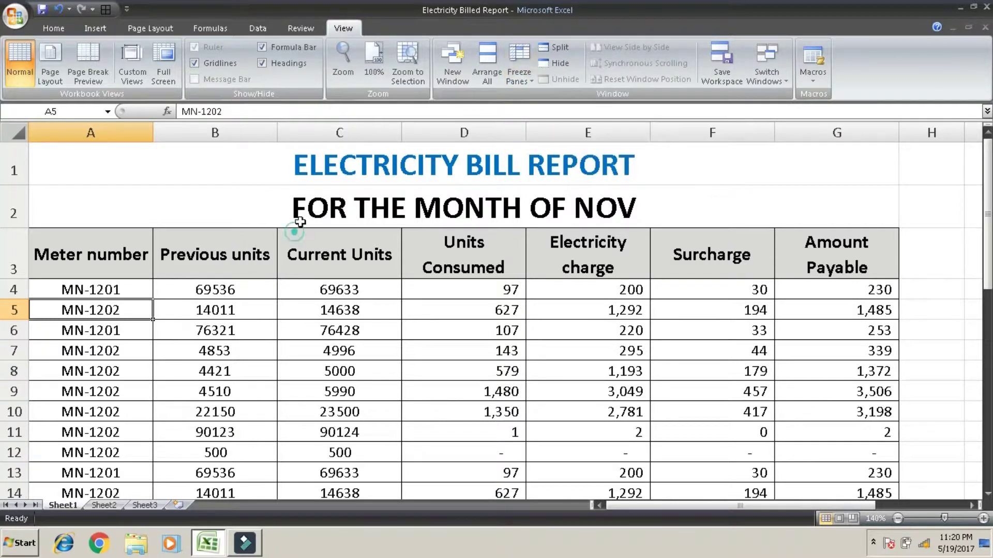
{"action": "left_click", "coordinate": [527, 63]}
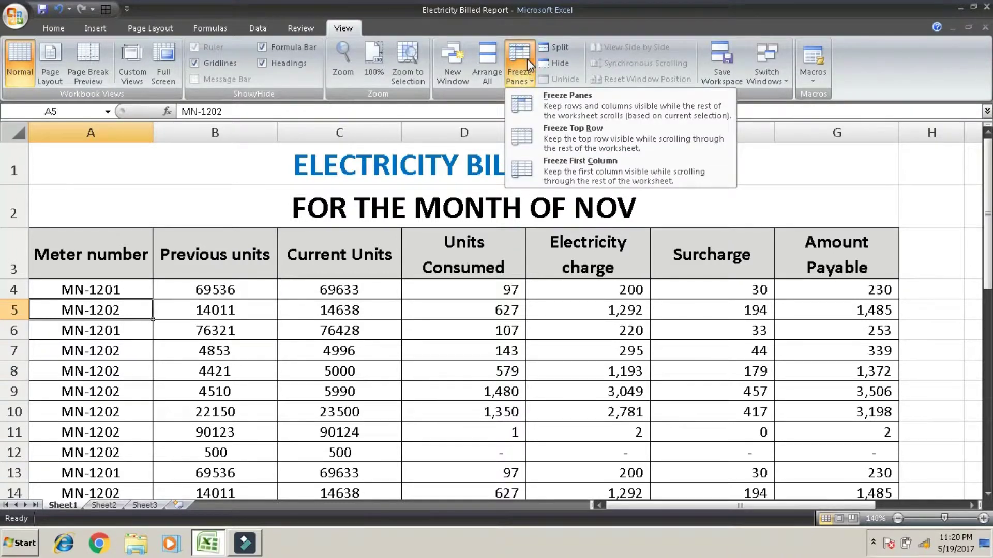
{"action": "left_click", "coordinate": [586, 145]}
{"action": "left_click", "coordinate": [588, 283]}
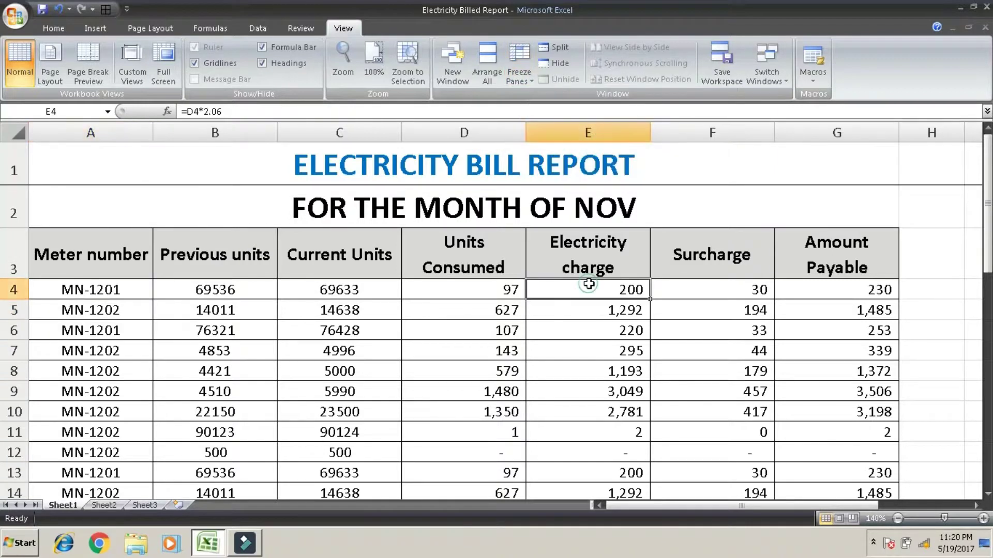
{"action": "scroll", "coordinate": [590, 287], "scroll_direction": "down", "scroll_amount": 3}
{"action": "scroll", "coordinate": [590, 287], "scroll_direction": "down", "scroll_amount": 9}
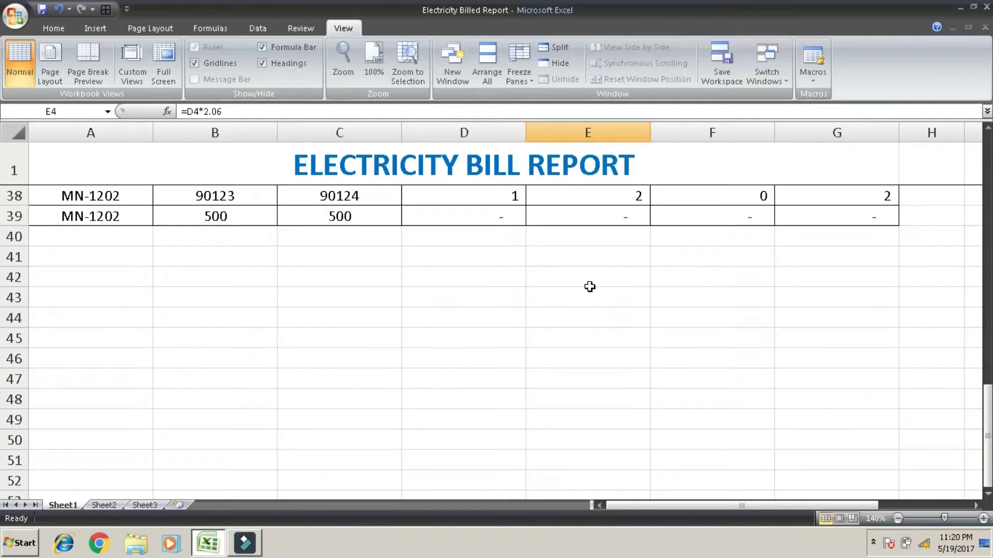
{"action": "scroll", "coordinate": [589, 287], "scroll_direction": "up", "scroll_amount": 12}
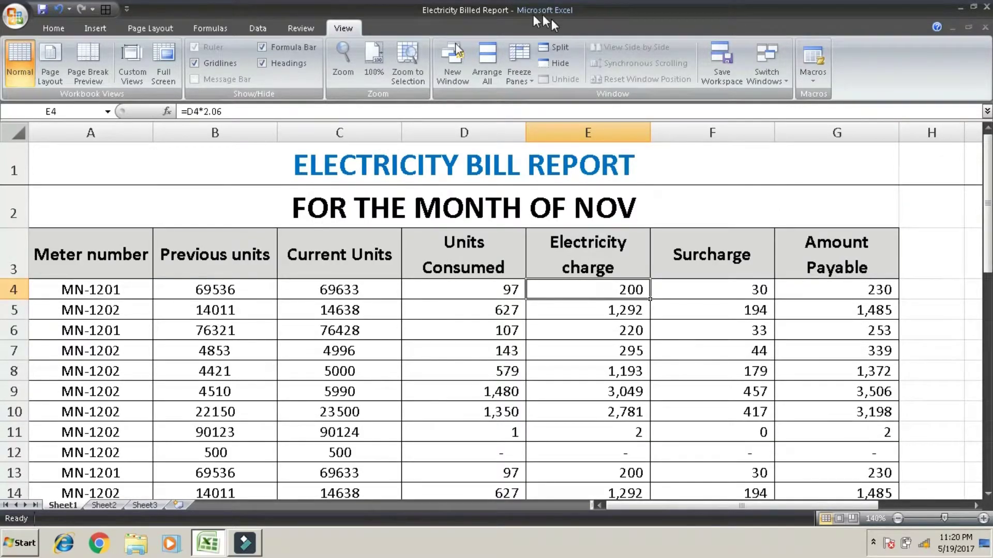
- Unfreeze the top row of the electricity bill sheet
{"action": "left_click", "coordinate": [522, 70]}
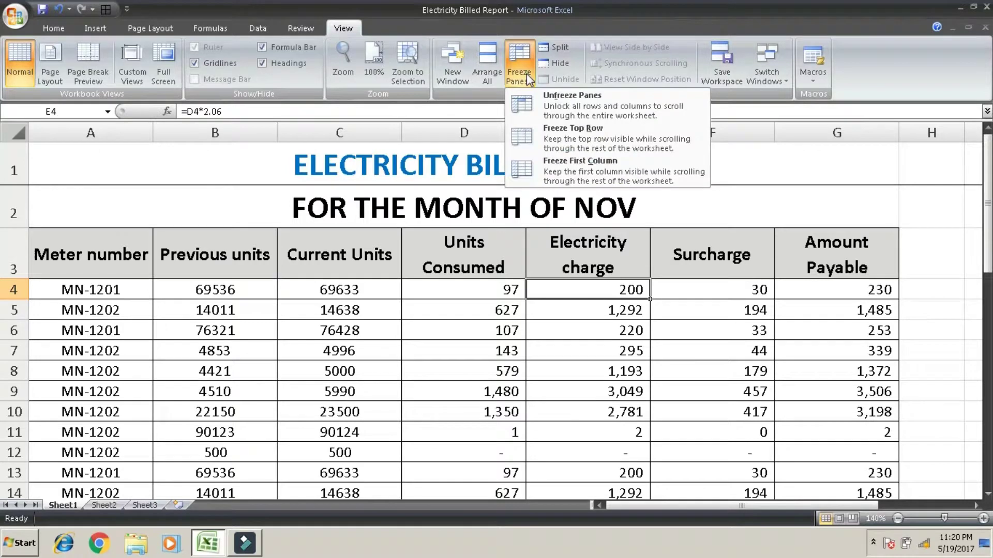
{"action": "left_click", "coordinate": [551, 117]}
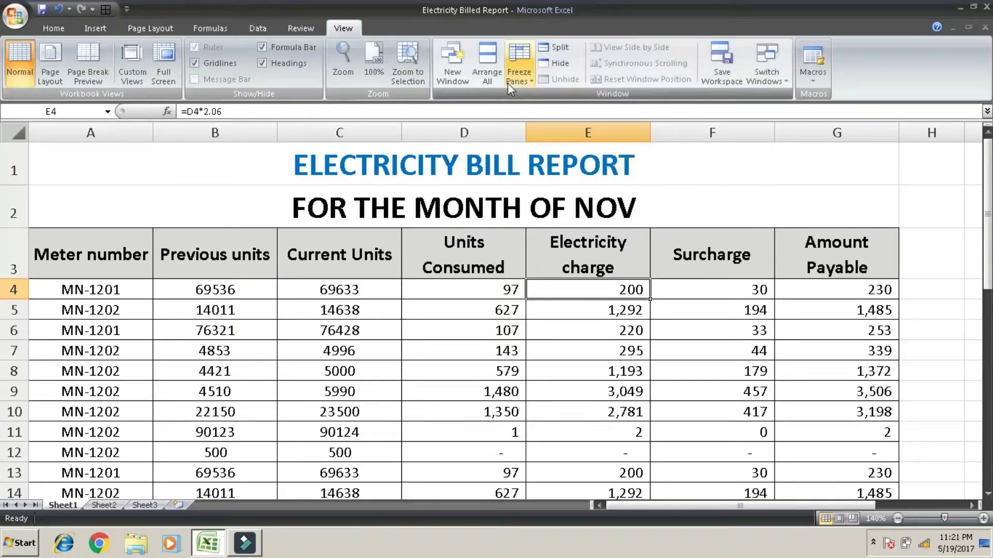
- Freeze the first column of the sheet, which holds the meter numbers
{"action": "left_click", "coordinate": [516, 69]}
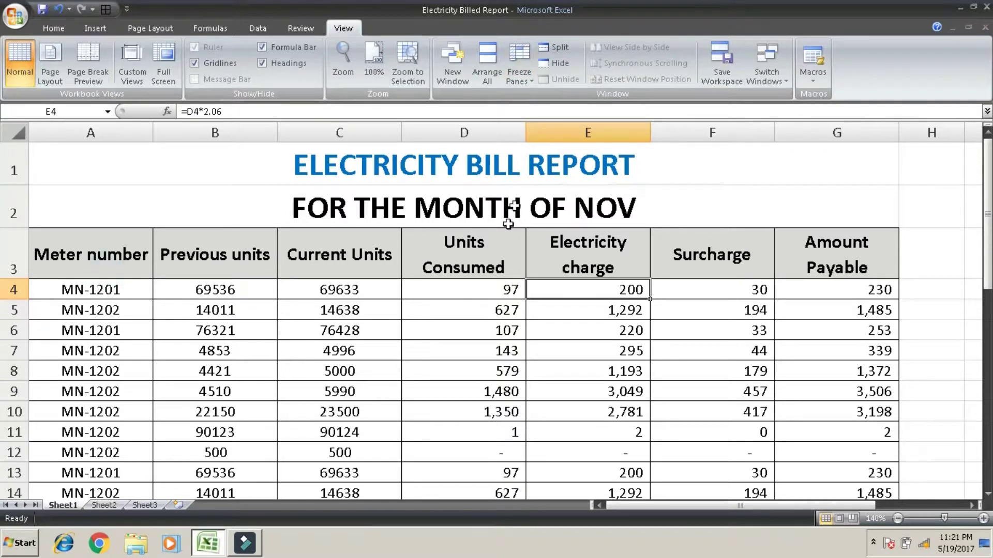
{"action": "left_click", "coordinate": [514, 71]}
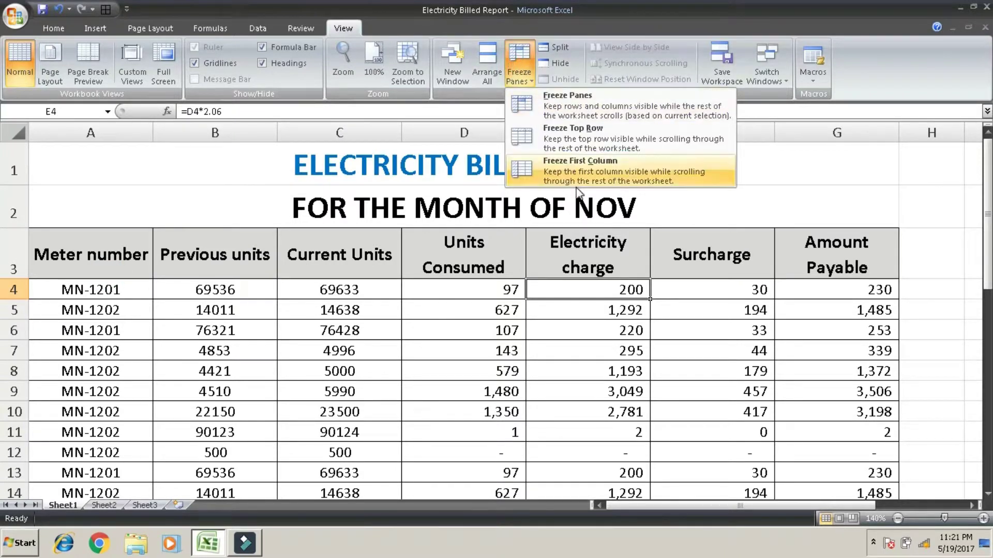
{"action": "left_click", "coordinate": [585, 176]}
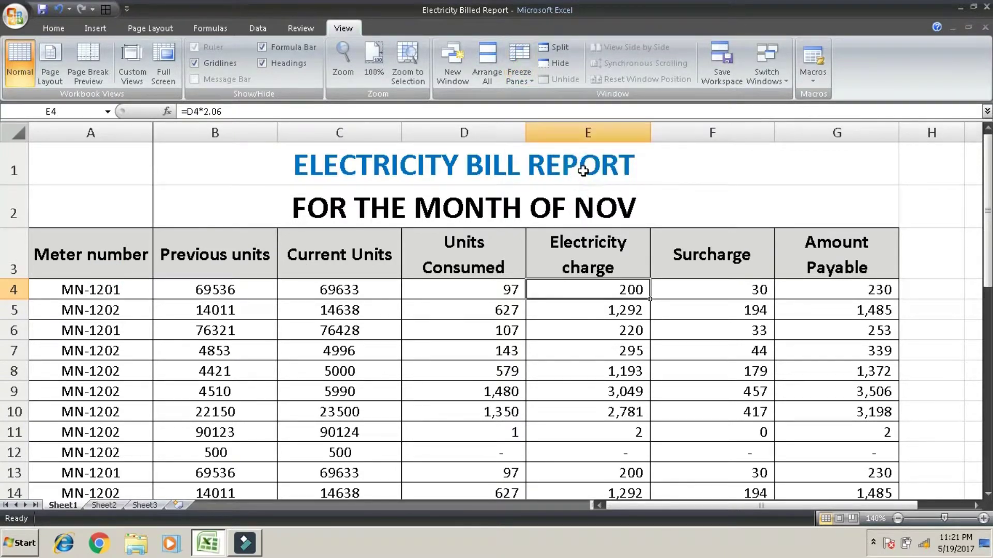
- Examine the frozen Meter number column while going along row 4 to column R and back, repeatedly, ending at Current Units
{"action": "key", "text": "Right"}
{"action": "key", "text": "Right"}
{"action": "key", "text": "Right"}
{"action": "key", "text": "Right"}
{"action": "key", "text": "Right"}
{"action": "key", "text": "Right"}
{"action": "key", "text": "Right"}
{"action": "key", "text": "Right"}
{"action": "key", "text": "Right"}
{"action": "key", "text": "Right"}
{"action": "key", "text": "Right"}
{"action": "key", "text": "Right"}
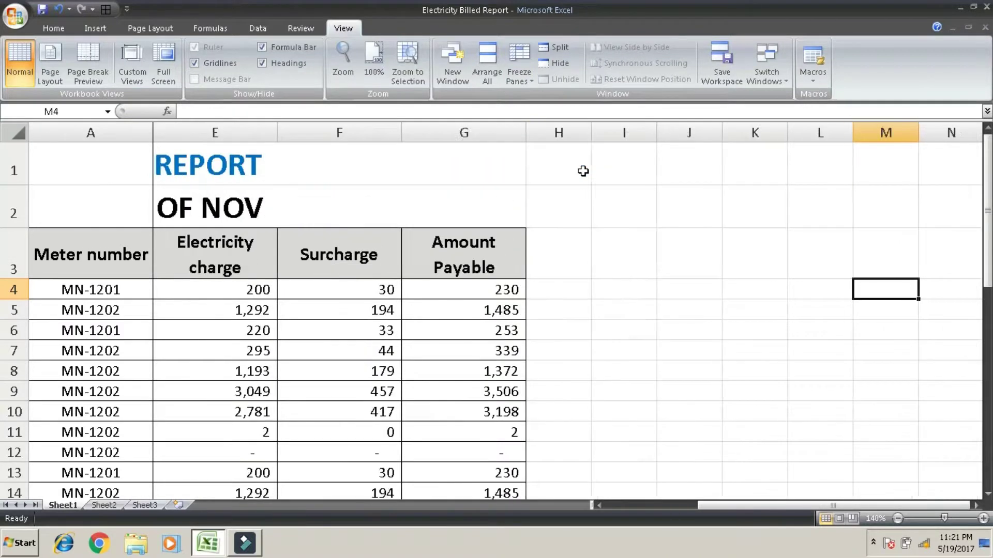
{"action": "key", "text": "Right"}
{"action": "key", "text": "Right"}
{"action": "key", "text": "Left"}
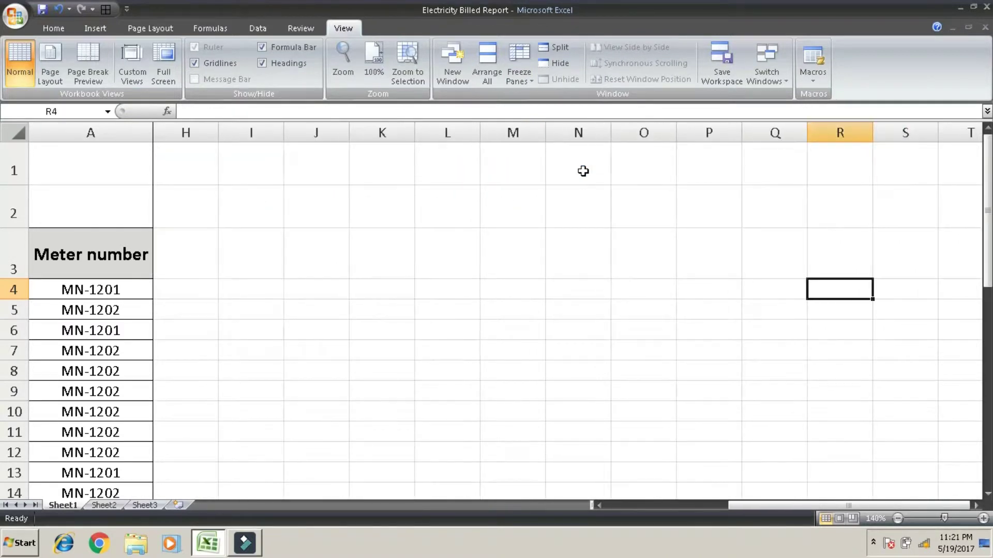
{"action": "key", "text": "Left"}
{"action": "key", "text": "Left"}
{"action": "key", "text": "Left"}
{"action": "key", "text": "Left"}
{"action": "key", "text": "Left"}
{"action": "key", "text": "Left"}
{"action": "key", "text": "Left"}
{"action": "key", "text": "Left"}
{"action": "key", "text": "Left"}
{"action": "key", "text": "Left"}
{"action": "key", "text": "Left"}
{"action": "key", "text": "Left"}
{"action": "key", "text": "Left"}
{"action": "key", "text": "Left"}
{"action": "key", "text": "Left"}
{"action": "key", "text": "Left"}
{"action": "key", "text": "Left"}
{"action": "key", "text": "Right"}
{"action": "key", "text": "Right"}
{"action": "key", "text": "Right"}
{"action": "key", "text": "Right"}
{"action": "key", "text": "Right"}
{"action": "key", "text": "Right"}
{"action": "key", "text": "Right"}
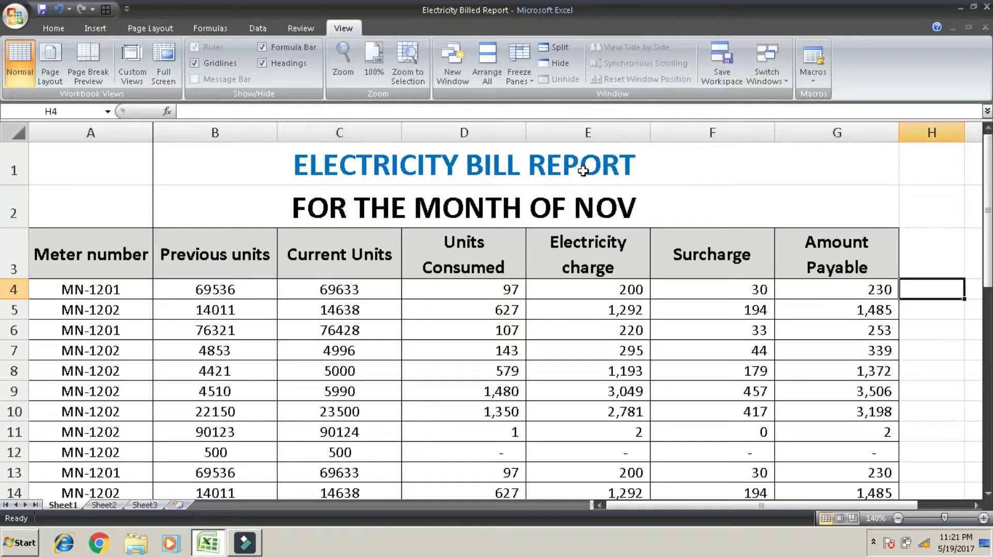
{"action": "key", "text": "Right"}
{"action": "key", "text": "Right"}
{"action": "key", "text": "Right"}
{"action": "key", "text": "Right"}
{"action": "key", "text": "Right"}
{"action": "key", "text": "Right"}
{"action": "key", "text": "Right"}
{"action": "key", "text": "Left"}
{"action": "key", "text": "Left"}
{"action": "key", "text": "Left"}
{"action": "key", "text": "Left"}
{"action": "key", "text": "Left"}
{"action": "key", "text": "Left"}
{"action": "key", "text": "Left"}
{"action": "key", "text": "Left"}
{"action": "key", "text": "Left"}
{"action": "key", "text": "Left"}
{"action": "key", "text": "Left"}
{"action": "key", "text": "Left"}
{"action": "key", "text": "Left"}
{"action": "key", "text": "Left"}
{"action": "key", "text": "Right"}
{"action": "key", "text": "Right"}
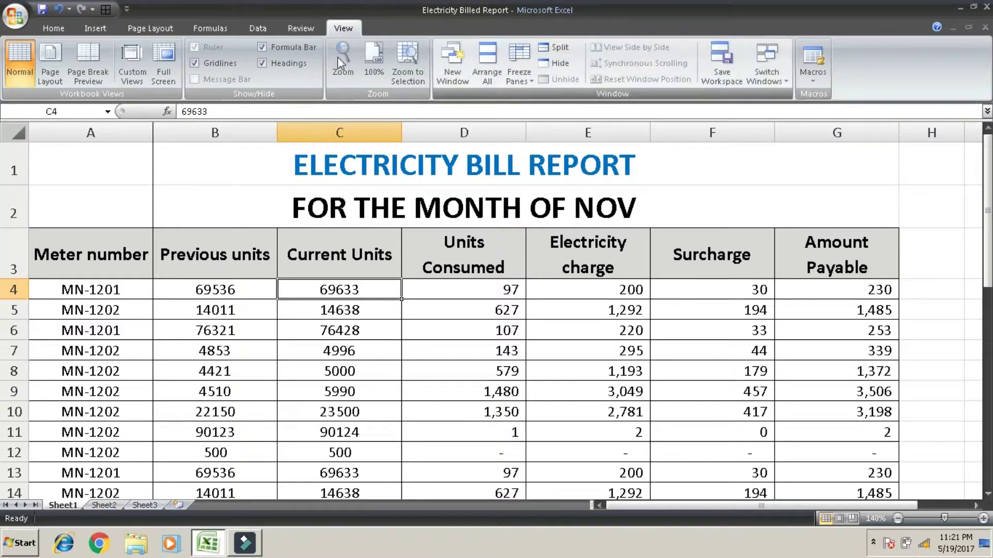
- Unfreeze the first column and check how the sheet scrolls down through the records and back to the title
{"action": "left_click", "coordinate": [518, 75]}
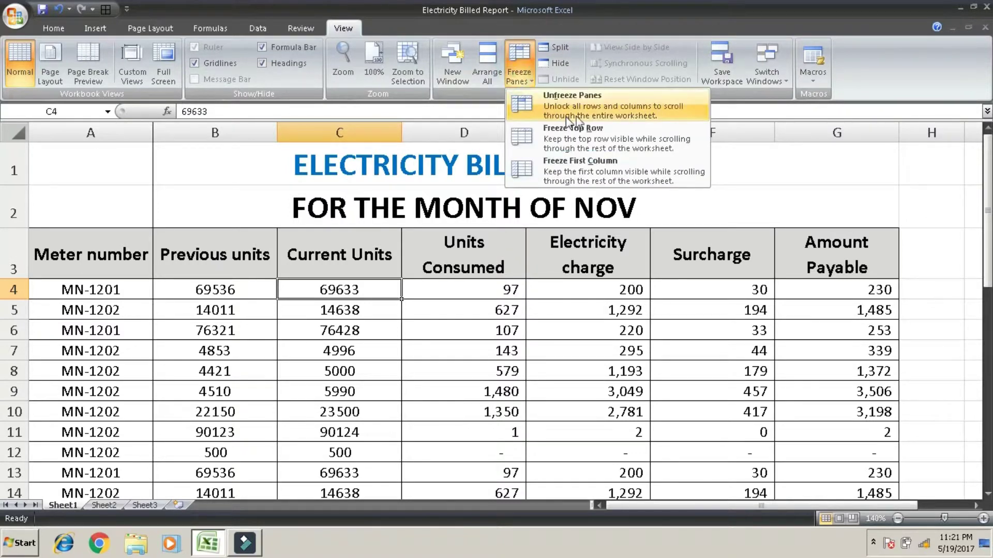
{"action": "left_click", "coordinate": [631, 110]}
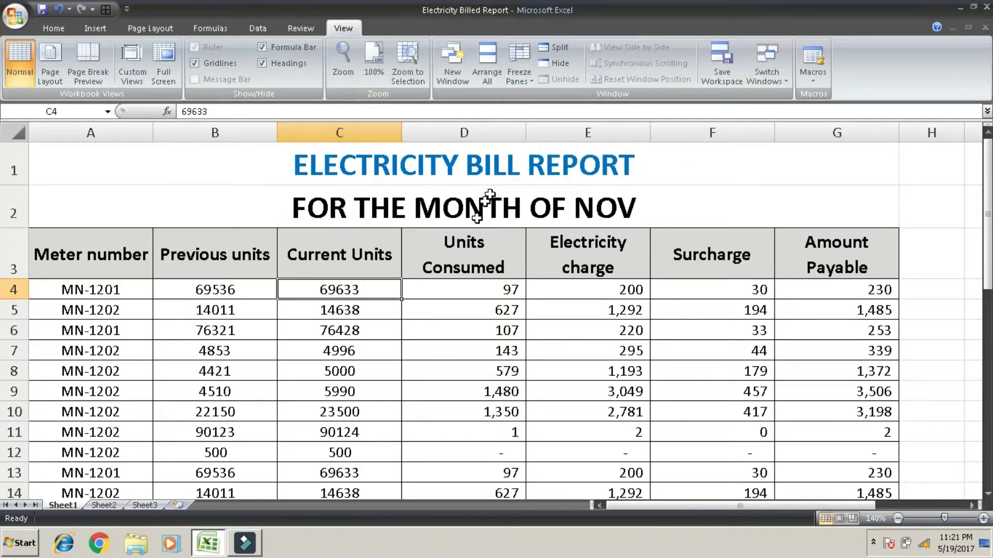
{"action": "left_click", "coordinate": [356, 330]}
{"action": "scroll", "coordinate": [331, 315], "scroll_direction": "down", "scroll_amount": 3}
{"action": "scroll", "coordinate": [330, 315], "scroll_direction": "down", "scroll_amount": 4}
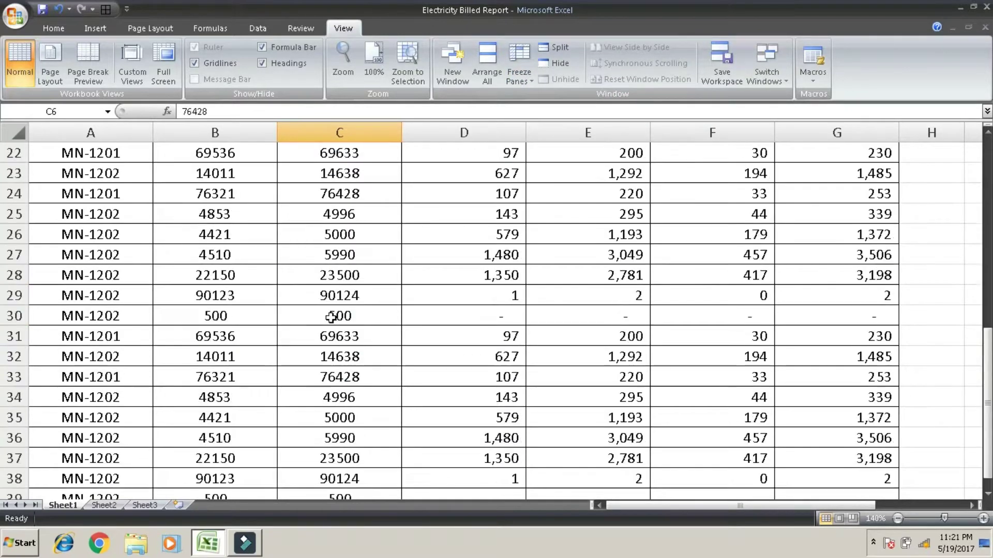
{"action": "scroll", "coordinate": [332, 317], "scroll_direction": "up", "scroll_amount": 7}
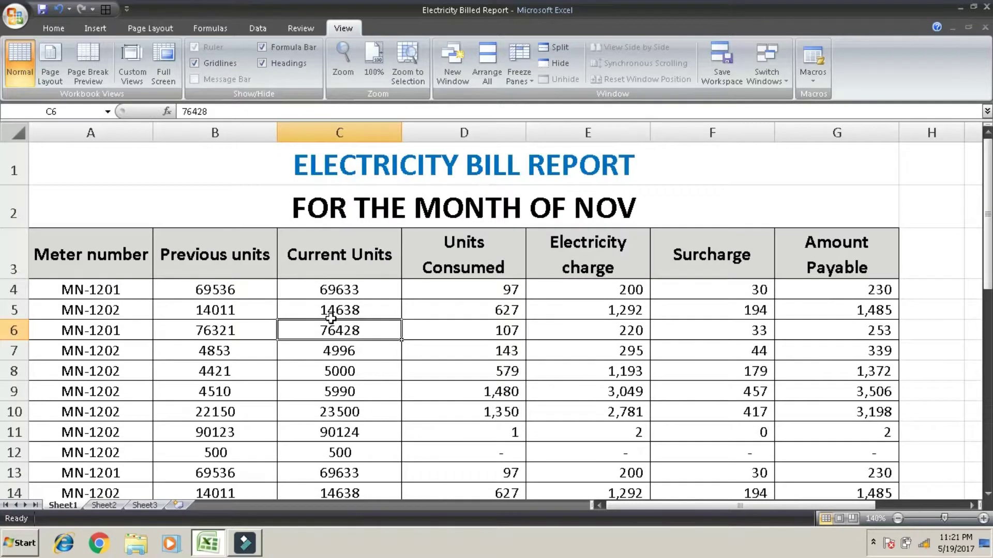
- Freeze the panes at cell B4 so the title and header rows and the Meter number column are all locked
{"action": "left_click", "coordinate": [656, 291]}
{"action": "left_click", "coordinate": [111, 257]}
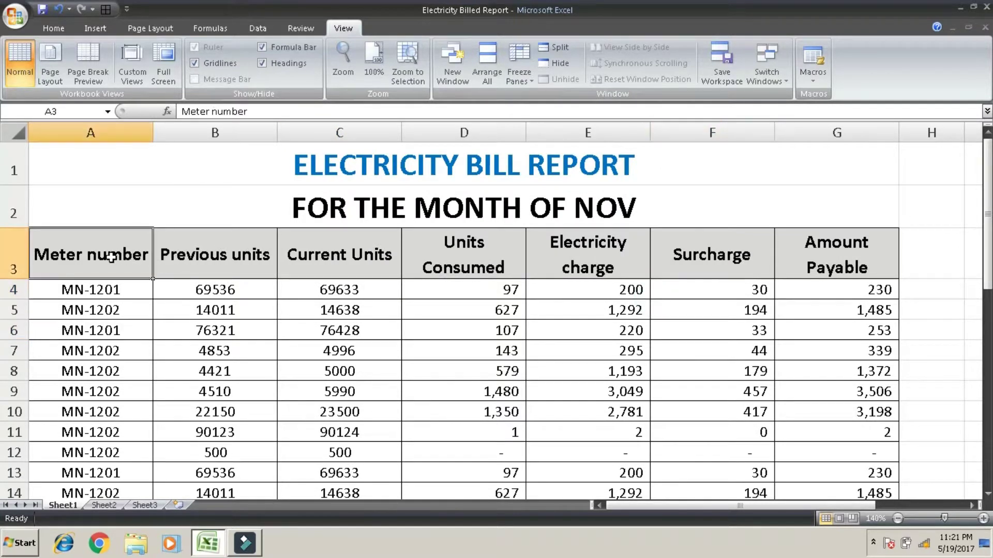
{"action": "left_click", "coordinate": [223, 263]}
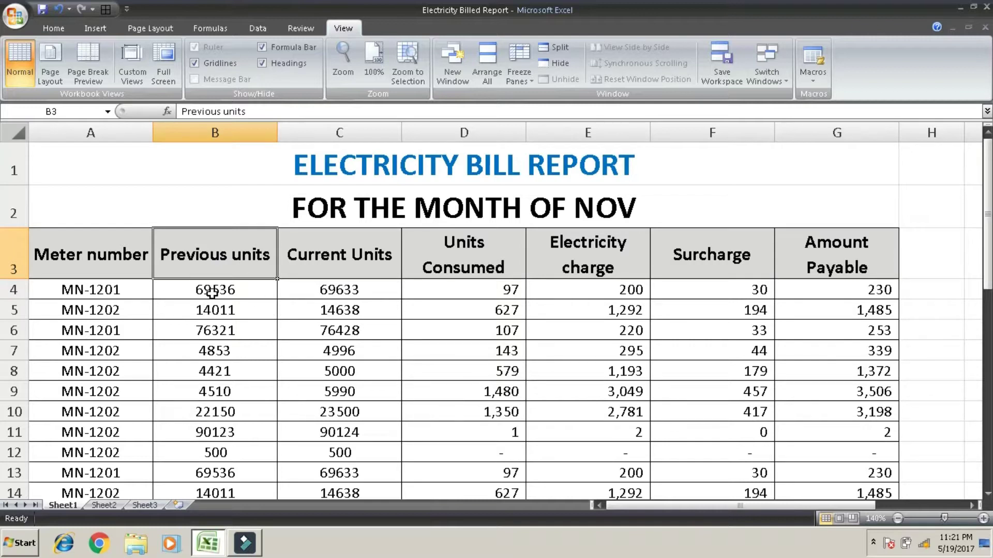
{"action": "left_click", "coordinate": [237, 293]}
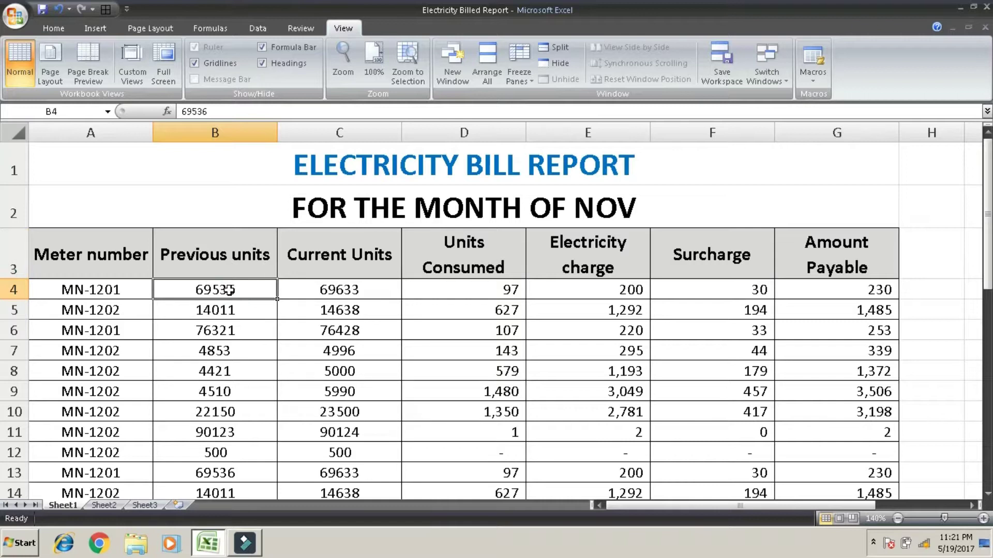
{"action": "left_click", "coordinate": [127, 287]}
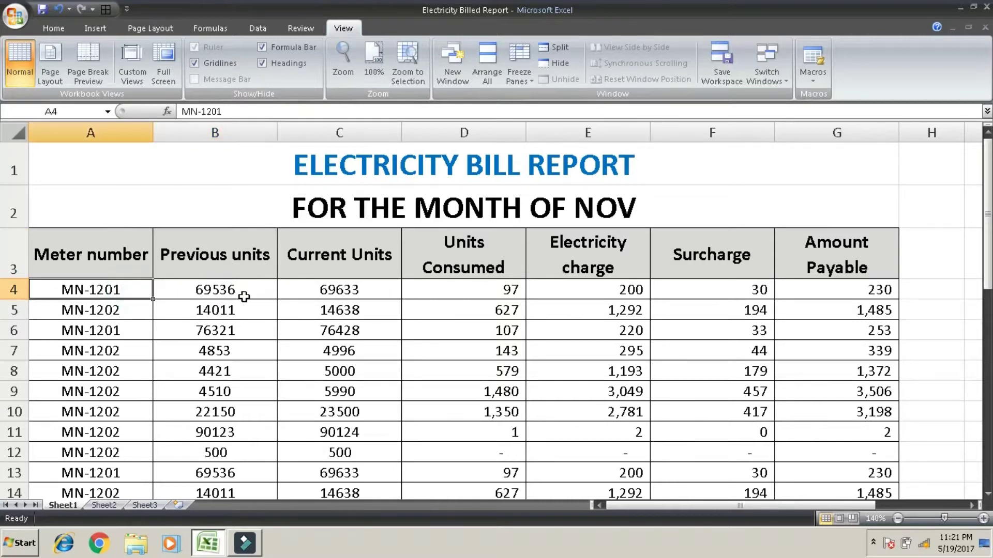
{"action": "left_click", "coordinate": [249, 291]}
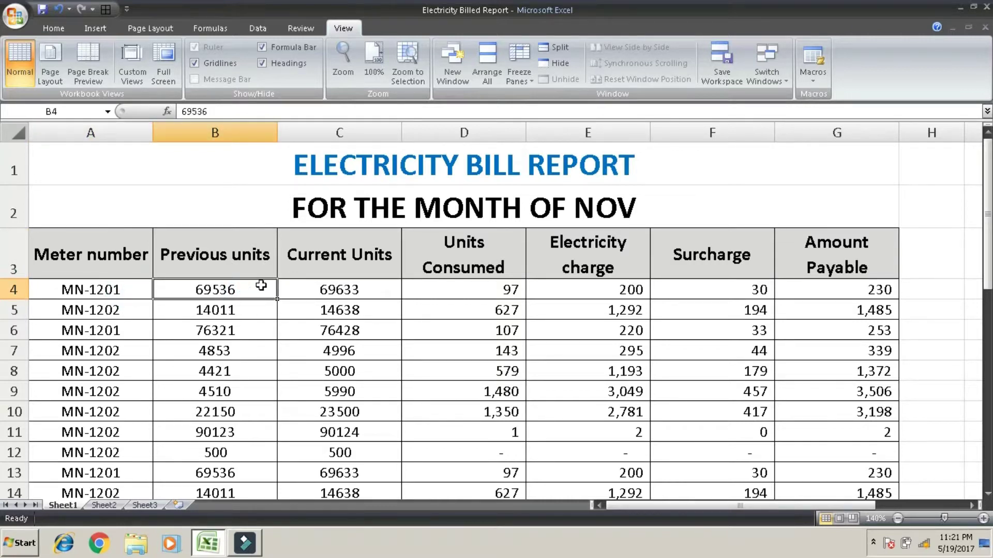
{"action": "left_click", "coordinate": [259, 291]}
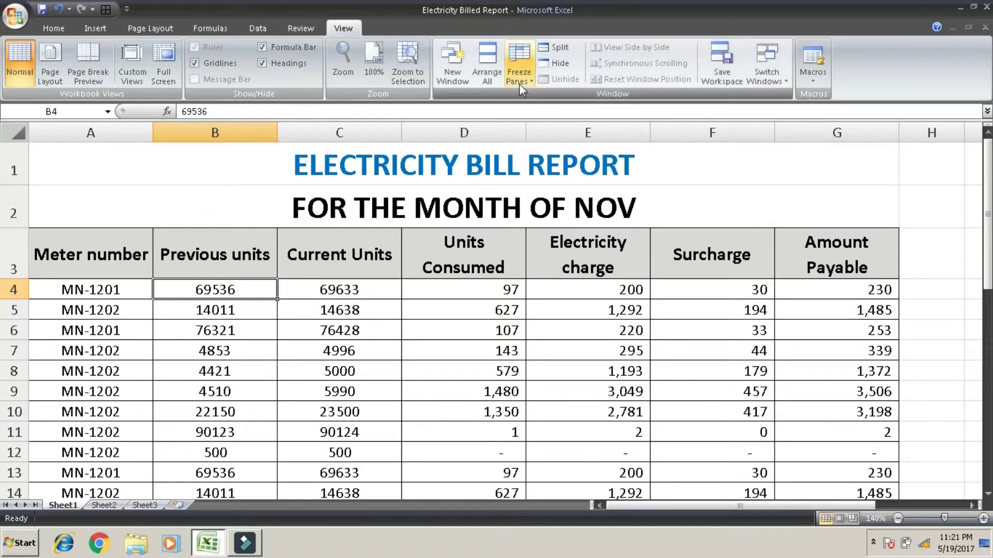
{"action": "left_click", "coordinate": [522, 61]}
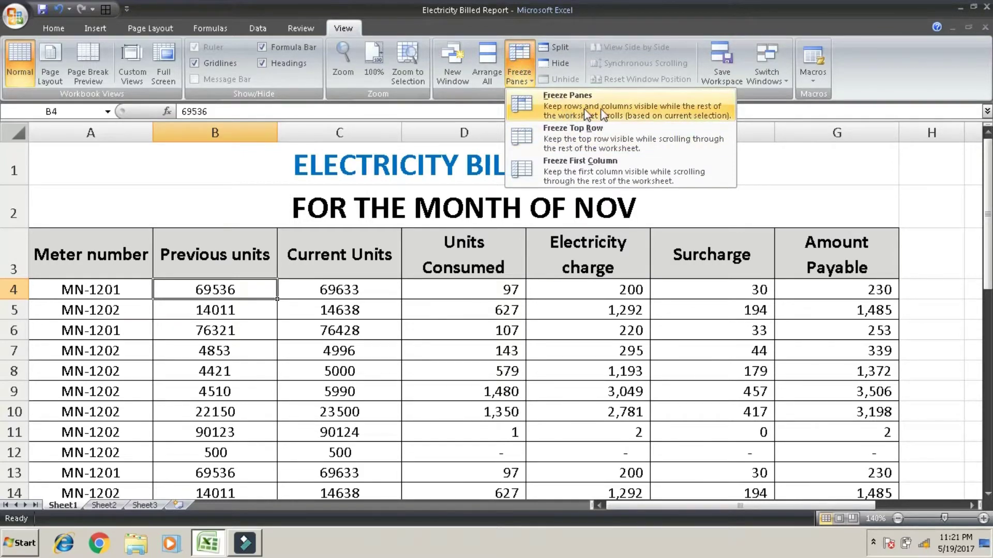
{"action": "left_click", "coordinate": [631, 105]}
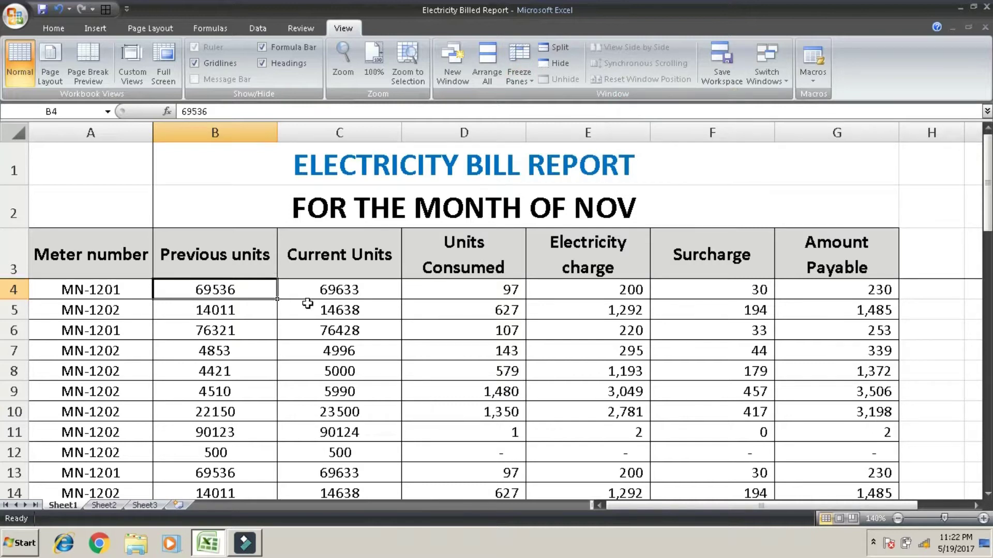
- Examine the frozen title and header rows while going down the Previous units column to row 25 and browsing the records
{"action": "key", "text": "Down"}
{"action": "key", "text": "Down"}
{"action": "key", "text": "Down"}
{"action": "key", "text": "Down"}
{"action": "key", "text": "Down"}
{"action": "key", "text": "Down"}
{"action": "key", "text": "Down"}
{"action": "key", "text": "Down"}
{"action": "key", "text": "Down"}
{"action": "key", "text": "Down"}
{"action": "key", "text": "Down"}
{"action": "key", "text": "Down"}
{"action": "key", "text": "Down"}
{"action": "key", "text": "Down"}
{"action": "key", "text": "Down"}
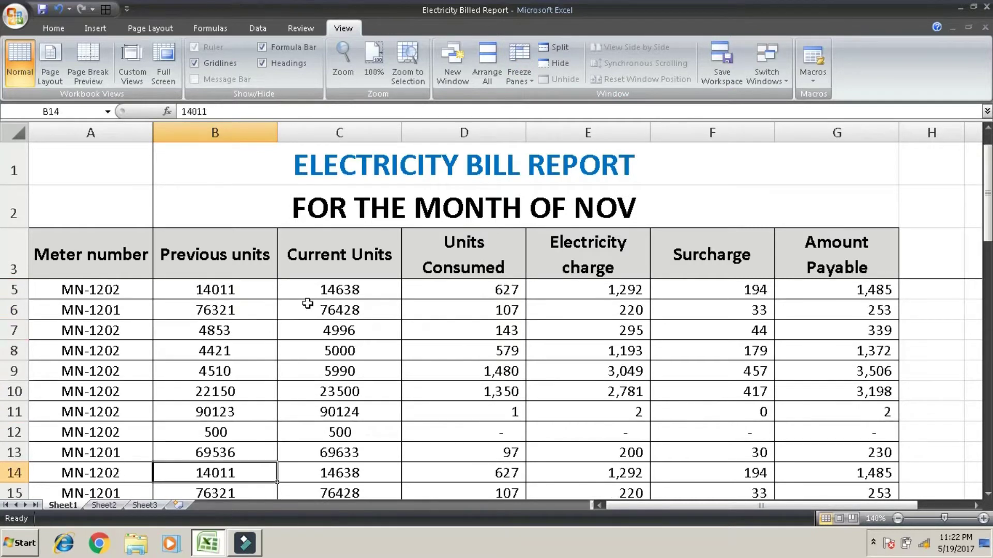
{"action": "key", "text": "Down"}
{"action": "key", "text": "Down"}
{"action": "key", "text": "Down"}
{"action": "key", "text": "Down"}
{"action": "key", "text": "Down"}
{"action": "key", "text": "Down"}
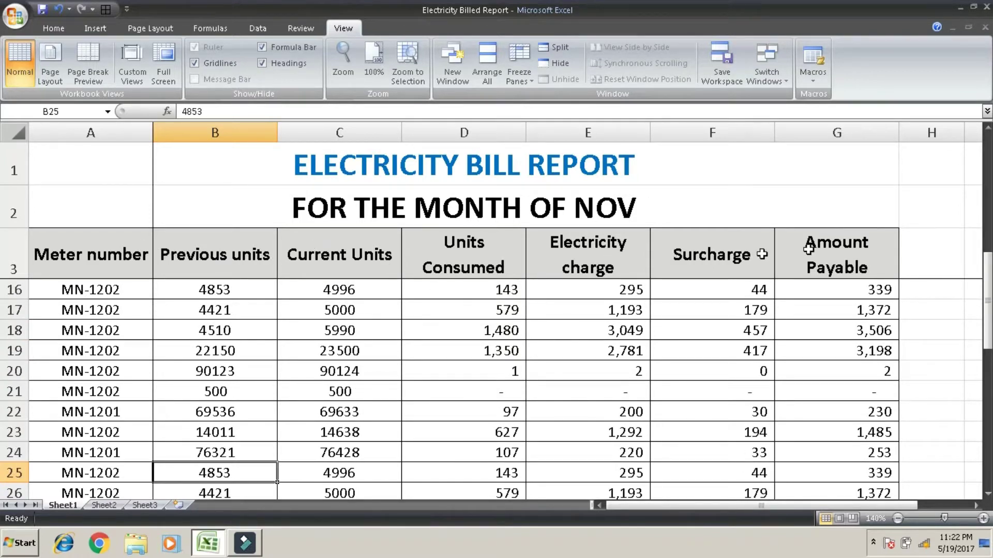
{"action": "scroll", "coordinate": [833, 271], "scroll_direction": "down", "scroll_amount": 5}
{"action": "scroll", "coordinate": [376, 310], "scroll_direction": "up", "scroll_amount": 9}
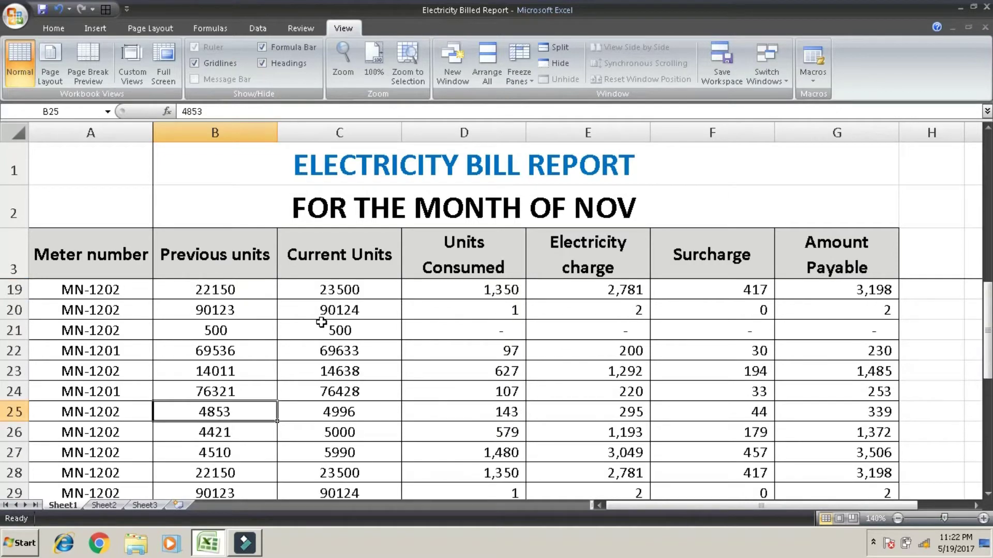
- Examine the frozen Meter number column while going along row 25 past column N and back to Units Consumed
{"action": "key", "text": "Right"}
{"action": "key", "text": "Right"}
{"action": "key", "text": "Right"}
{"action": "key", "text": "Right"}
{"action": "key", "text": "Right"}
{"action": "key", "text": "Right"}
{"action": "key", "text": "Right"}
{"action": "key", "text": "Right"}
{"action": "key", "text": "Right"}
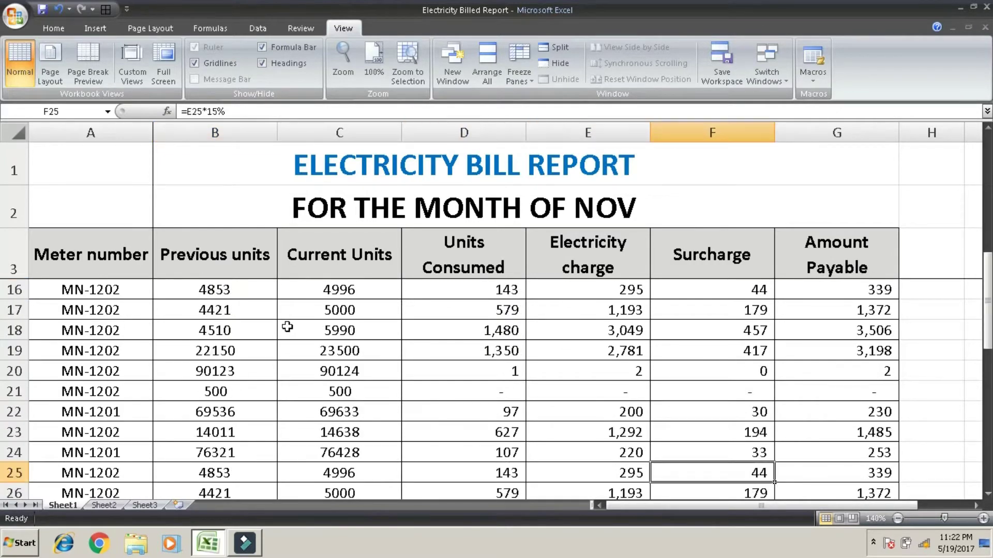
{"action": "key", "text": "Right"}
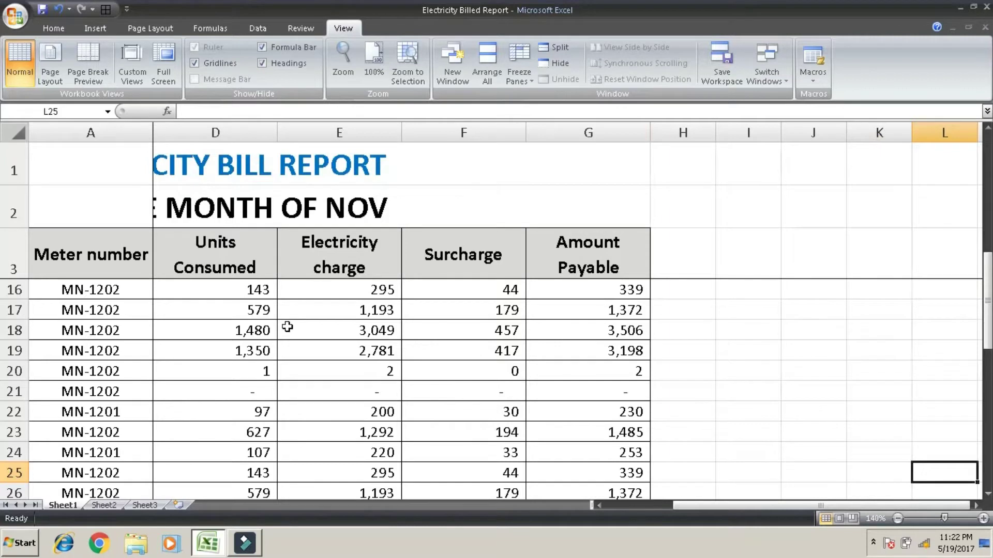
{"action": "key", "text": "Right"}
{"action": "key", "text": "Right"}
{"action": "key", "text": "Right"}
{"action": "key", "text": "Right"}
{"action": "key", "text": "Right"}
{"action": "key", "text": "Left"}
{"action": "key", "text": "Left"}
{"action": "key", "text": "Left"}
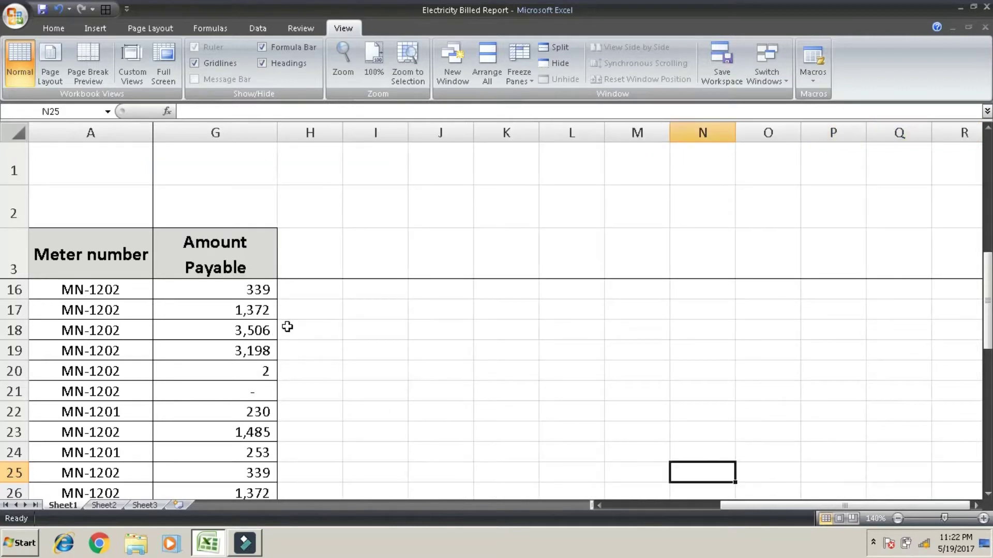
{"action": "key", "text": "Left"}
{"action": "key", "text": "Left"}
{"action": "key", "text": "Left"}
{"action": "key", "text": "Left"}
{"action": "key", "text": "Left"}
{"action": "key", "text": "Left"}
{"action": "key", "text": "Left"}
{"action": "key", "text": "Left"}
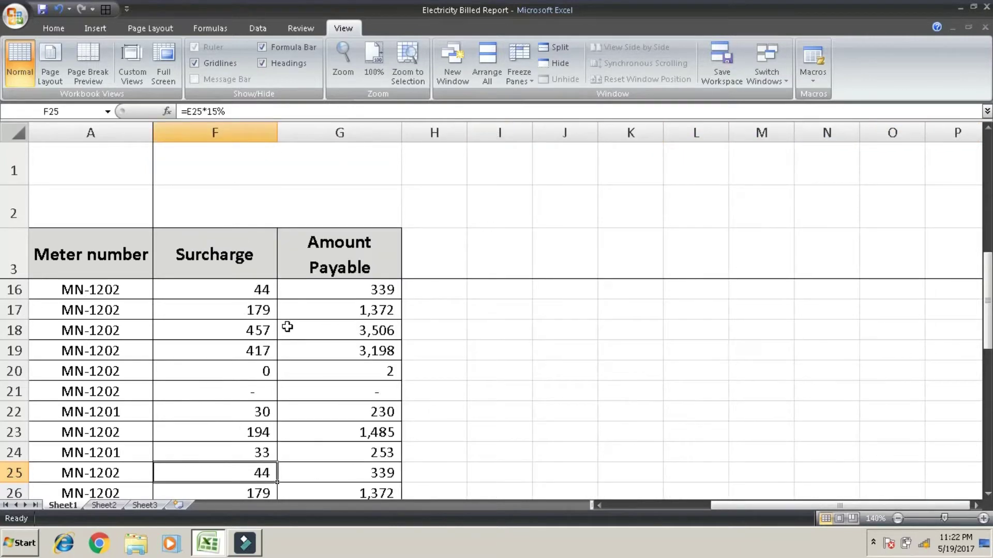
{"action": "key", "text": "Left"}
{"action": "key", "text": "Left"}
{"action": "key", "text": "Left"}
{"action": "key", "text": "Left"}
{"action": "key", "text": "Left"}
{"action": "key", "text": "Right"}
{"action": "key", "text": "Right"}
{"action": "key", "text": "Right"}
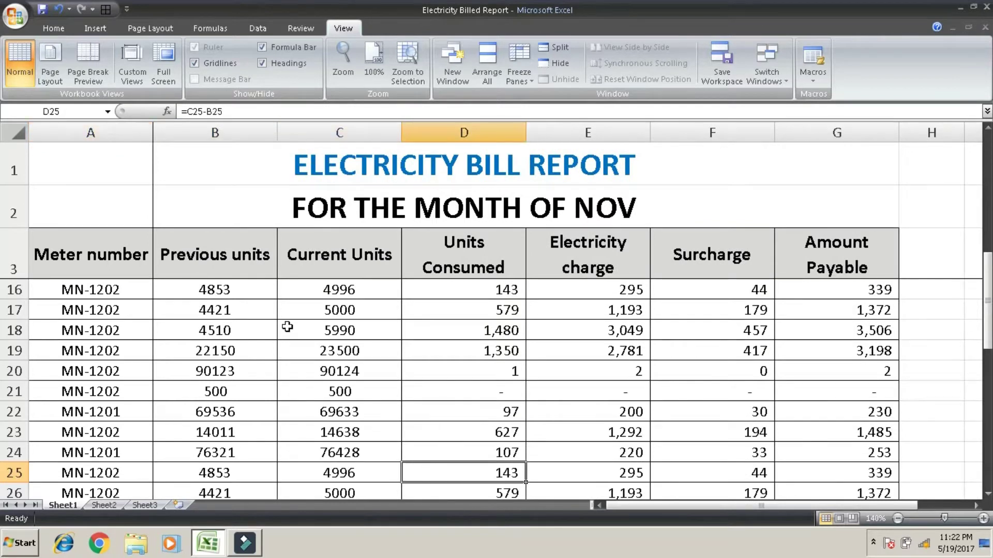
- Examine the frozen Meter number column while going along row 25 from Units Consumed to column P
{"action": "key", "text": "Right"}
{"action": "key", "text": "Right"}
{"action": "key", "text": "Right"}
{"action": "key", "text": "Right"}
{"action": "key", "text": "Right"}
{"action": "key", "text": "Right"}
{"action": "key", "text": "Right"}
{"action": "key", "text": "Right"}
{"action": "key", "text": "Right"}
{"action": "key", "text": "Right"}
{"action": "key", "text": "Right"}
{"action": "key", "text": "Right"}
- Examine the frozen header rows while going down column P past row 36 and back up to row 1
{"action": "key", "text": "Down"}
{"action": "key", "text": "Down"}
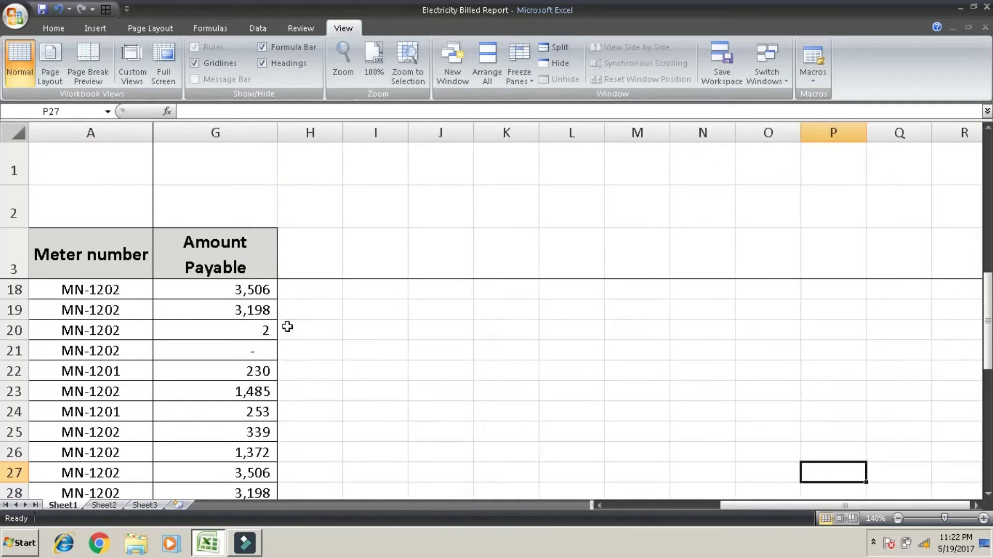
{"action": "key", "text": "Down"}
{"action": "key", "text": "Down"}
{"action": "key", "text": "Down"}
{"action": "key", "text": "Down"}
{"action": "key", "text": "Down"}
{"action": "key", "text": "Down"}
{"action": "key", "text": "Down"}
{"action": "key", "text": "Down"}
{"action": "key", "text": "Down"}
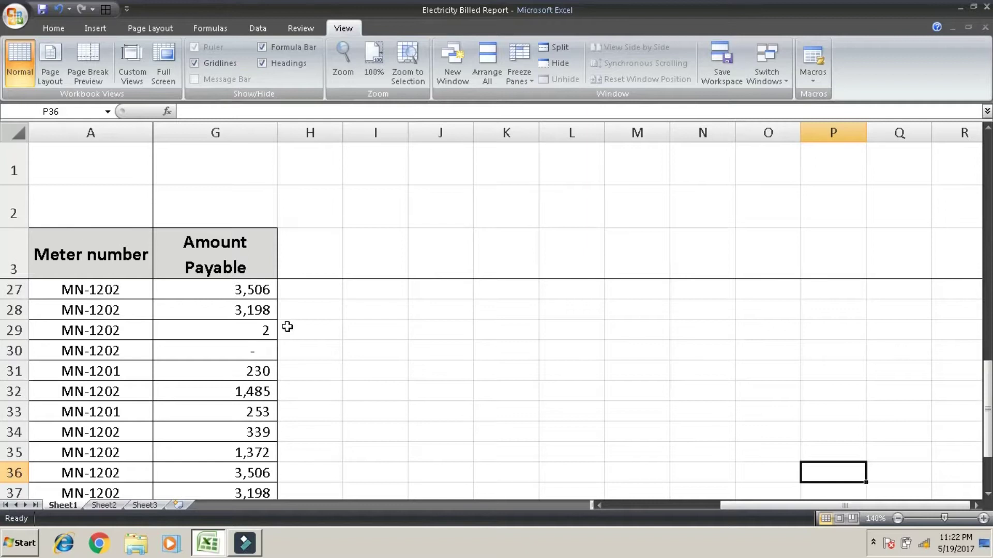
{"action": "key", "text": "Down"}
{"action": "key", "text": "Down"}
{"action": "key", "text": "Down"}
{"action": "key", "text": "Down"}
{"action": "key", "text": "Down"}
{"action": "key", "text": "Down"}
{"action": "key", "text": "Up"}
{"action": "key", "text": "Up"}
{"action": "key", "text": "Up"}
{"action": "key", "text": "Up"}
{"action": "key", "text": "Up"}
{"action": "key", "text": "Up"}
{"action": "key", "text": "Up"}
{"action": "key", "text": "Up"}
{"action": "key", "text": "Up"}
{"action": "key", "text": "Up"}
{"action": "key", "text": "Up"}
{"action": "key", "text": "Up"}
{"action": "key", "text": "Up"}
{"action": "key", "text": "Up"}
{"action": "key", "text": "Up"}
{"action": "key", "text": "Up"}
{"action": "key", "text": "Up"}
{"action": "key", "text": "Up"}
{"action": "key", "text": "Up"}
{"action": "key", "text": "Up"}
{"action": "key", "text": "Up"}
{"action": "key", "text": "Up"}
{"action": "key", "text": "Up"}
{"action": "key", "text": "Up"}
{"action": "key", "text": "Up"}
{"action": "key", "text": "Up"}
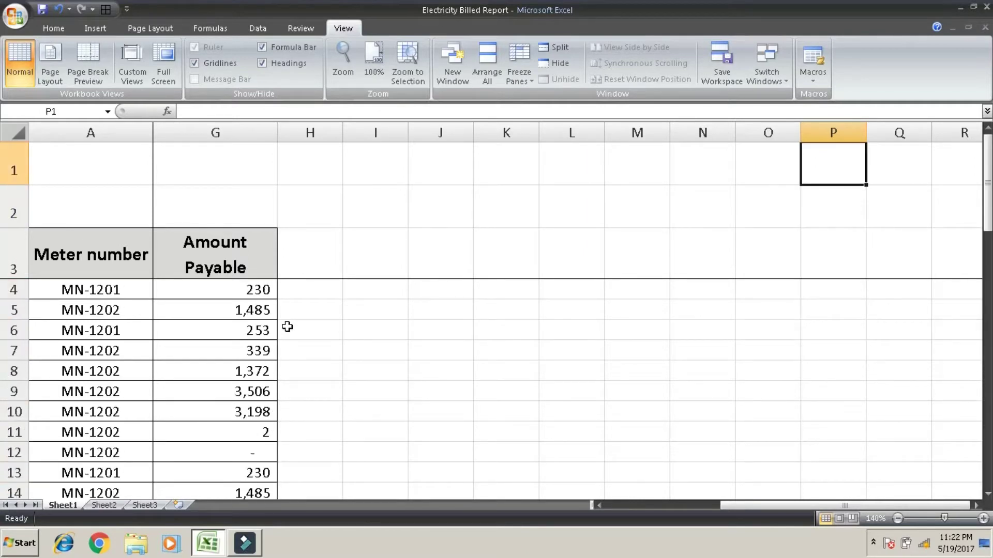
- Return to the month title cell in row 2 and unfreeze the panes
{"action": "key", "text": "Left"}
{"action": "key", "text": "Left"}
{"action": "key", "text": "Left"}
{"action": "key", "text": "Left"}
{"action": "key", "text": "Left"}
{"action": "key", "text": "Left"}
{"action": "key", "text": "Left"}
{"action": "key", "text": "Left"}
{"action": "key", "text": "Left"}
{"action": "key", "text": "Down"}
{"action": "key", "text": "Down"}
{"action": "key", "text": "Down"}
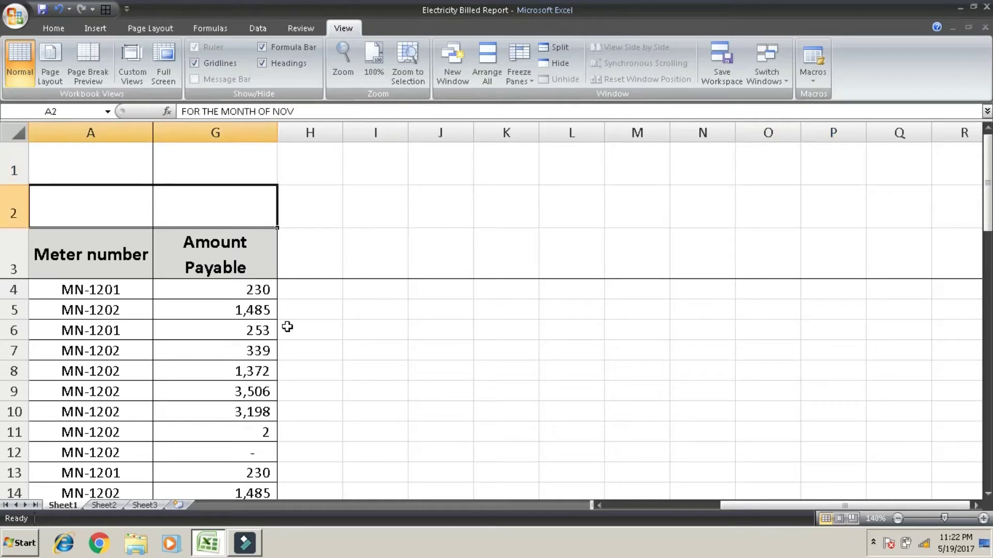
{"action": "left_click", "coordinate": [519, 65]}
{"action": "left_click", "coordinate": [540, 113]}
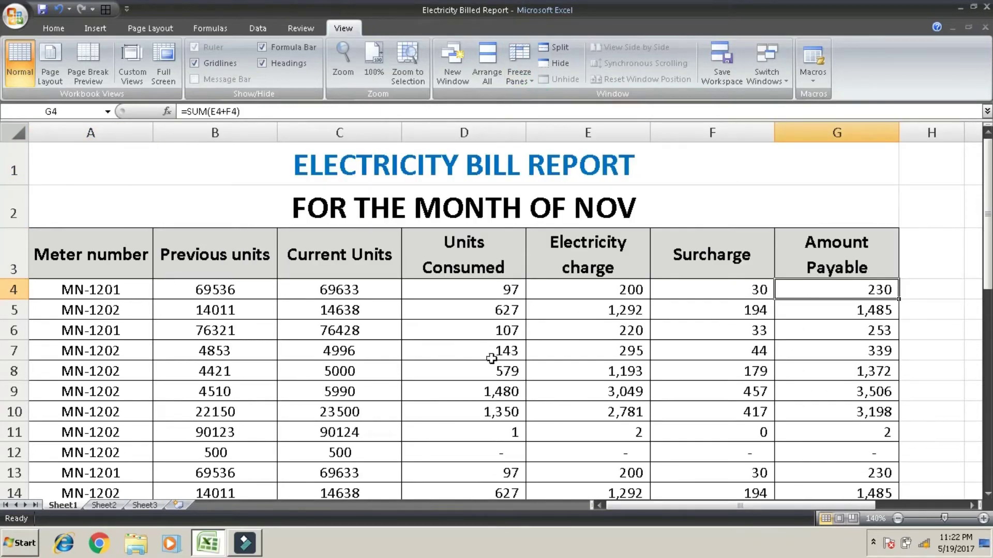
- Check how the unfrozen title, header row and records scroll down and back up to the Meter number header
{"action": "left_click", "coordinate": [478, 347]}
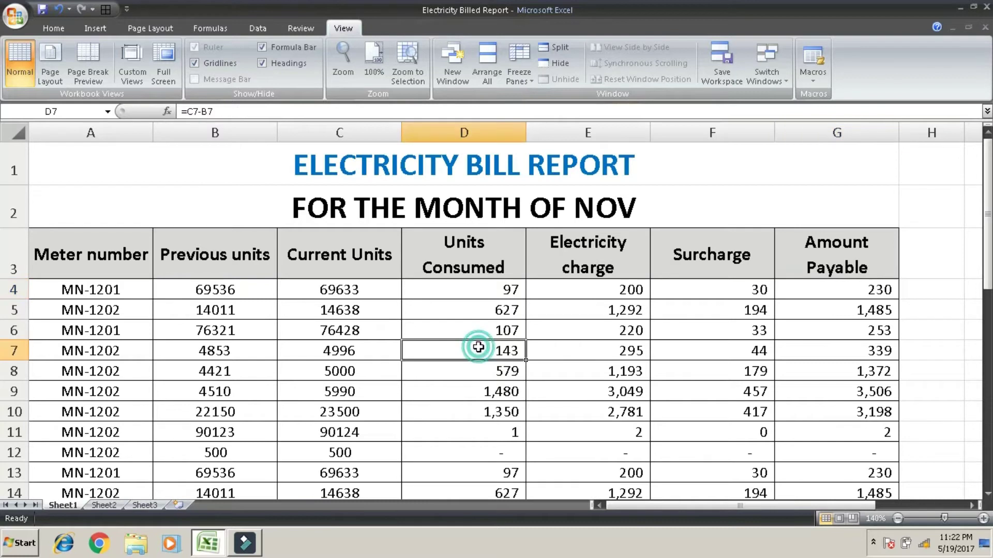
{"action": "left_click", "coordinate": [333, 306]}
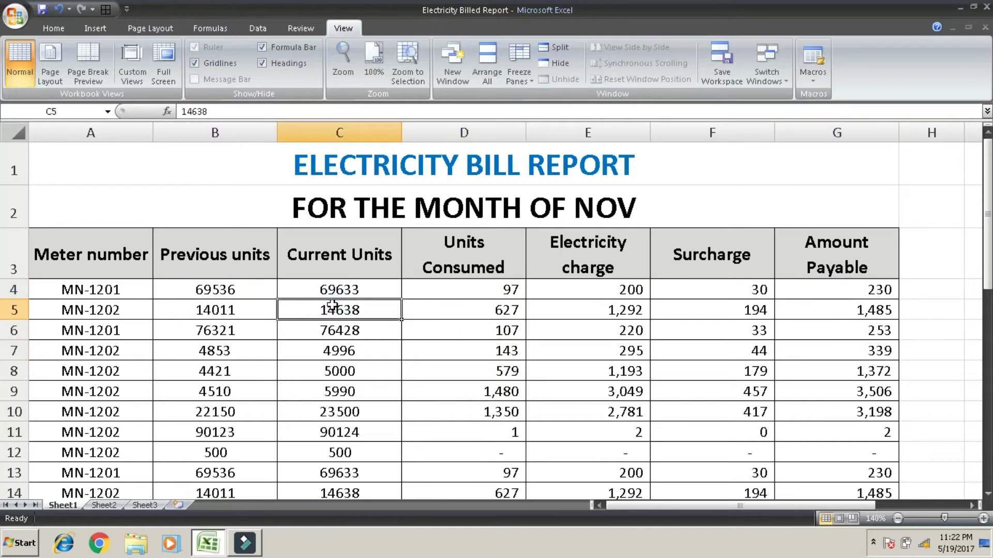
{"action": "left_click", "coordinate": [489, 259]}
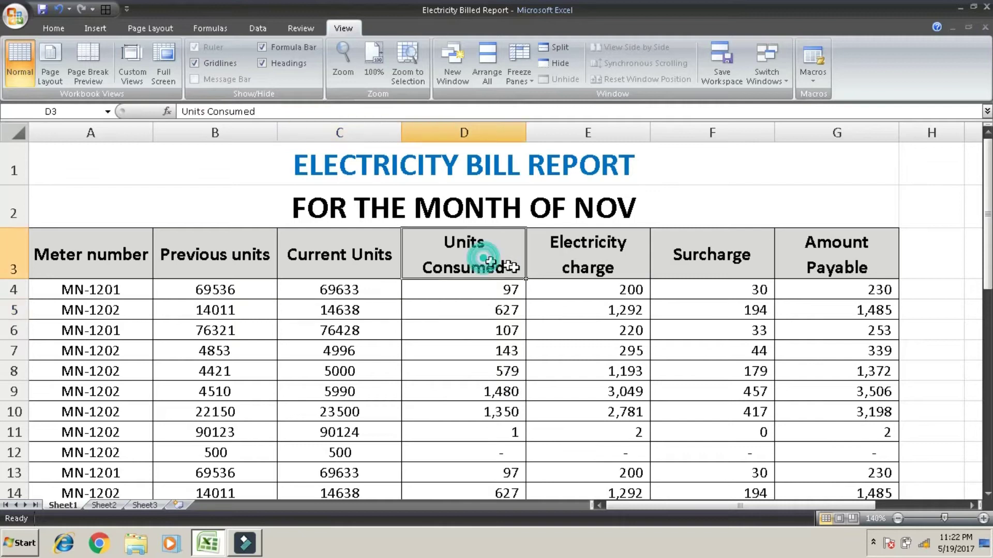
{"action": "scroll", "coordinate": [523, 273], "scroll_direction": "down", "scroll_amount": 5}
{"action": "left_click_drag", "start_coordinate": [987, 298], "coordinate": [988, 151]}
{"action": "left_click", "coordinate": [67, 276]}
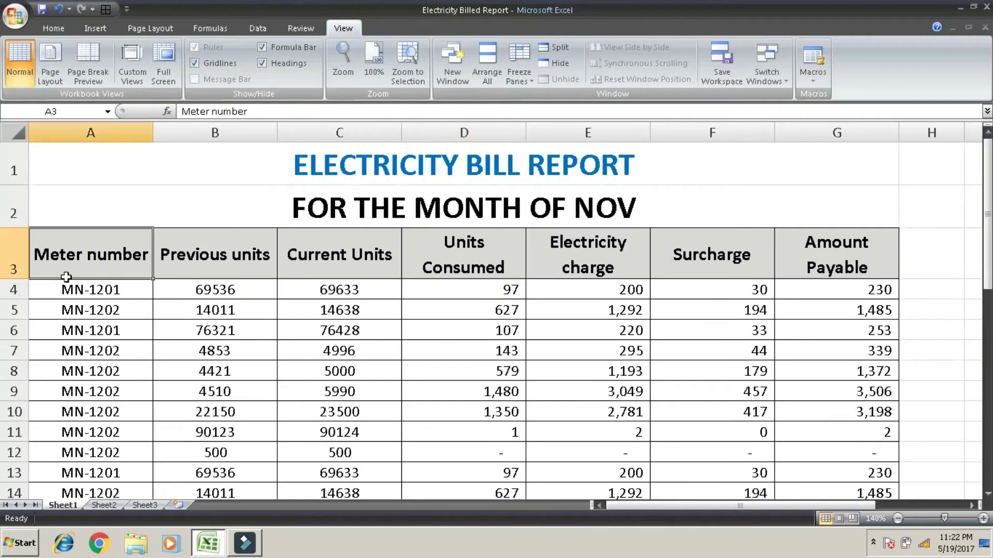
- Select the Electricity charge header in E3 and minimize the workbook window to show the desktop
{"action": "left_click", "coordinate": [632, 276]}
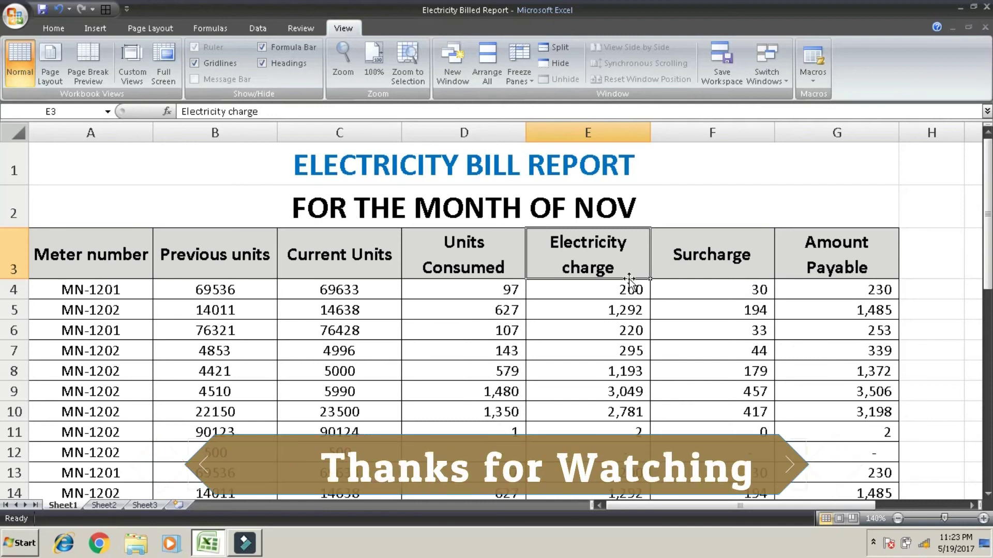
{"action": "left_click", "coordinate": [961, 8]}
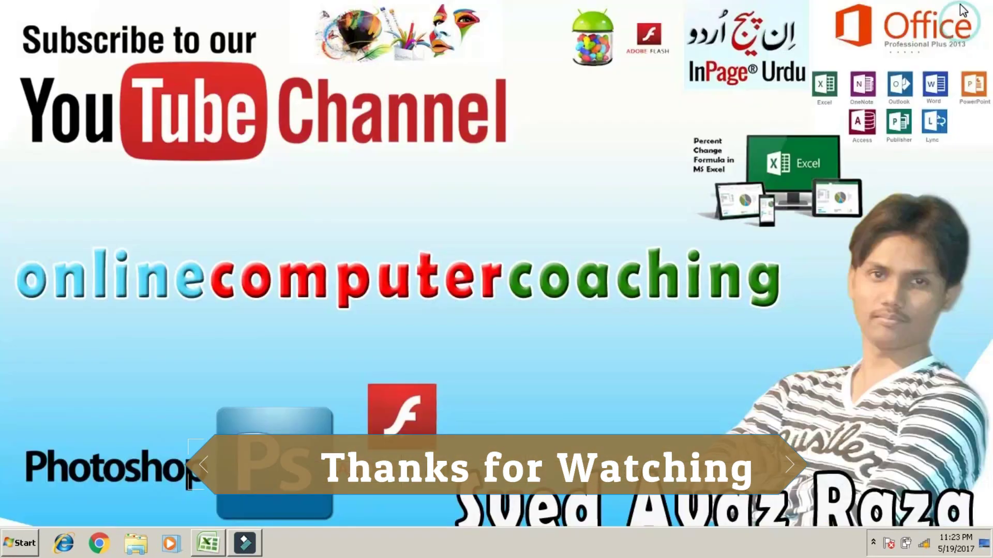